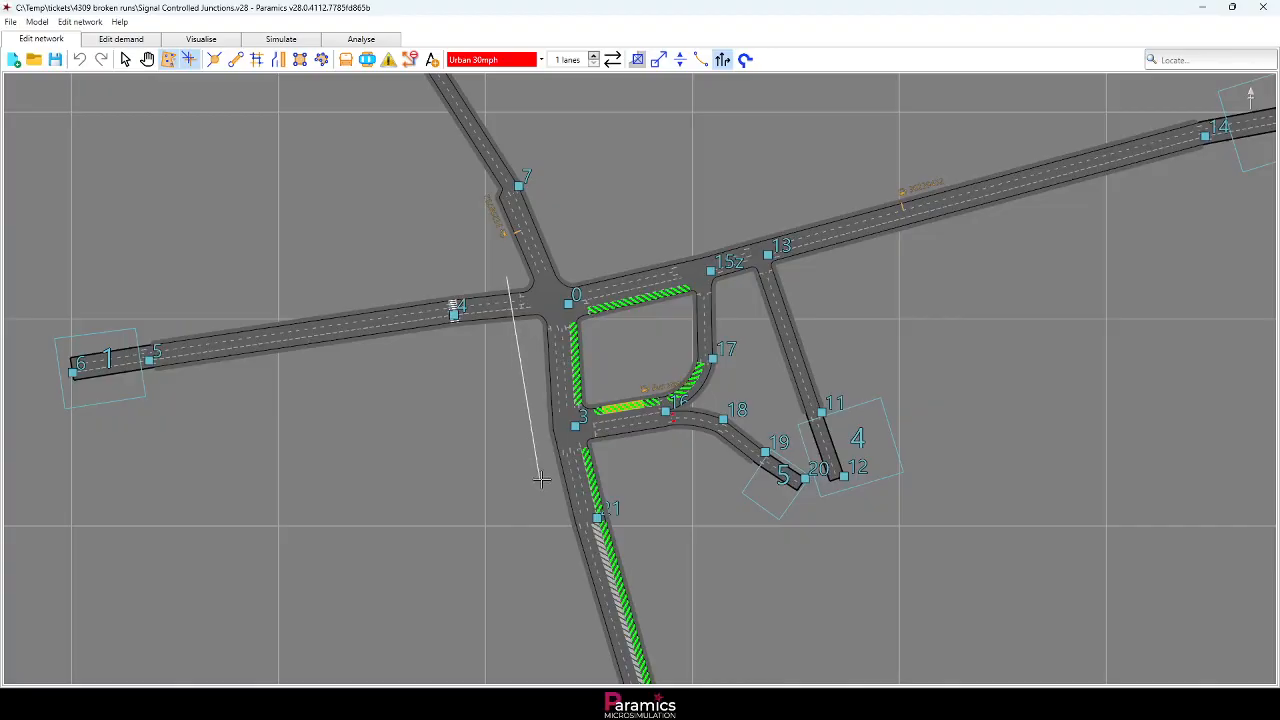
- Select the links around nodes 0, 3, 16, 17 and 15z with a drawn polygon, and clear the selection
click(540, 480)
click(686, 470)
click(746, 307)
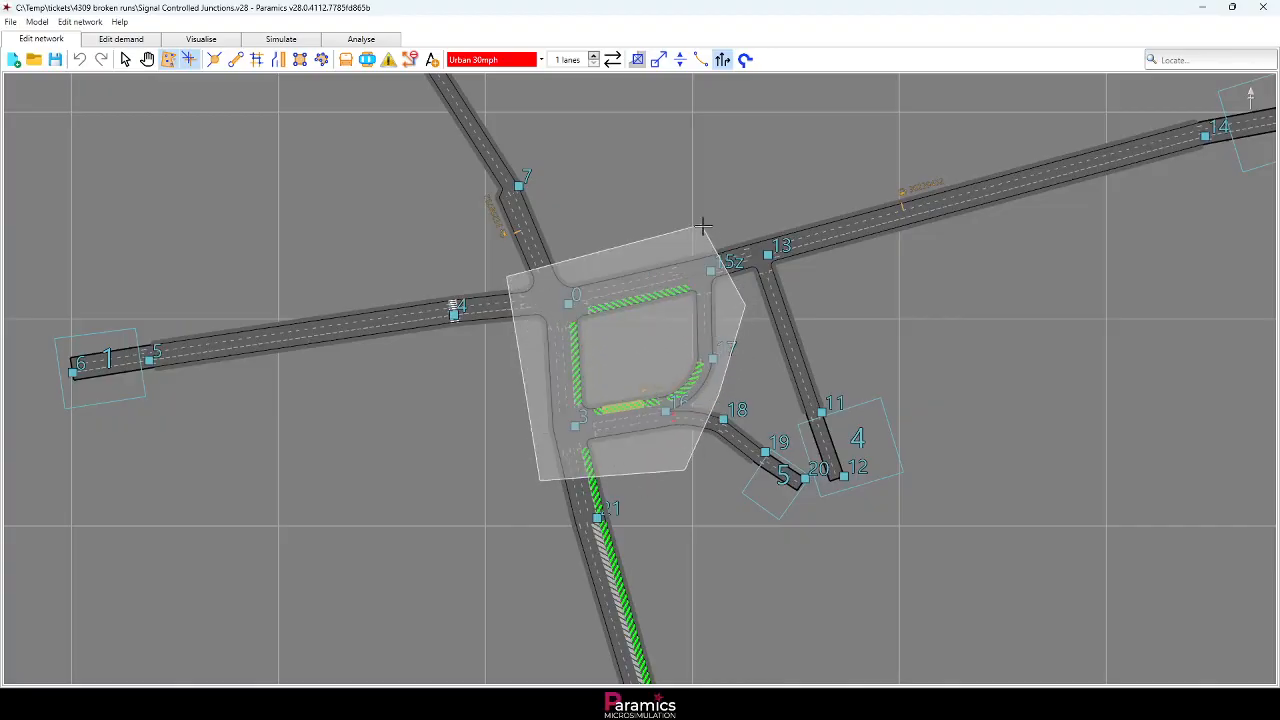
double_click(708, 220)
drag(469, 407, 414, 415)
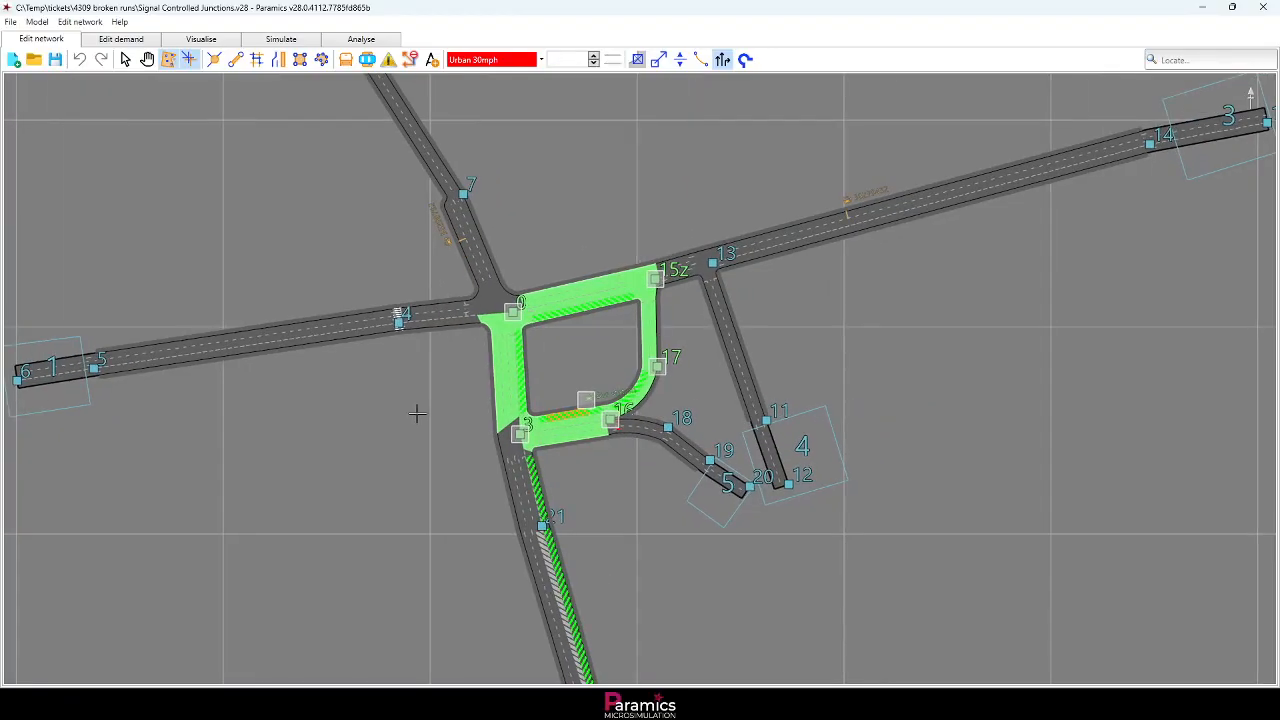
key(Escape)
- Open the display styles and turn on kerbs with their kerb curves
scroll(506, 298, up, 2)
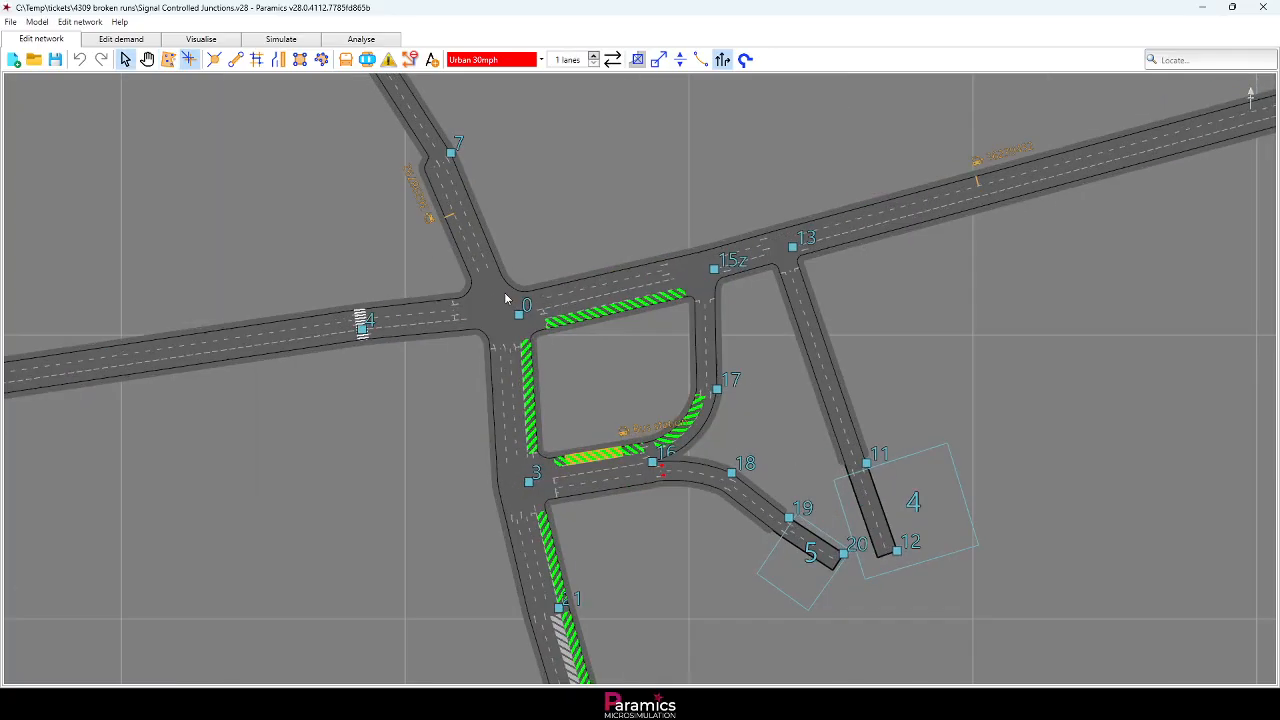
click(80, 22)
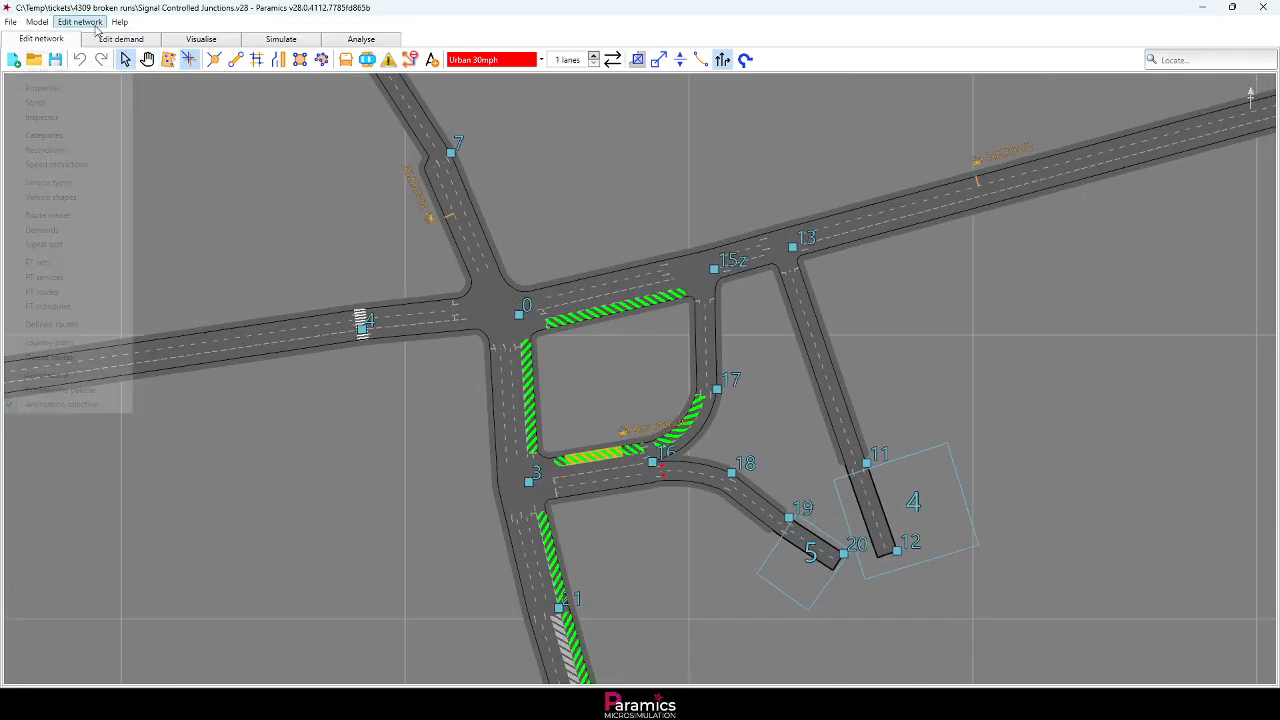
click(77, 104)
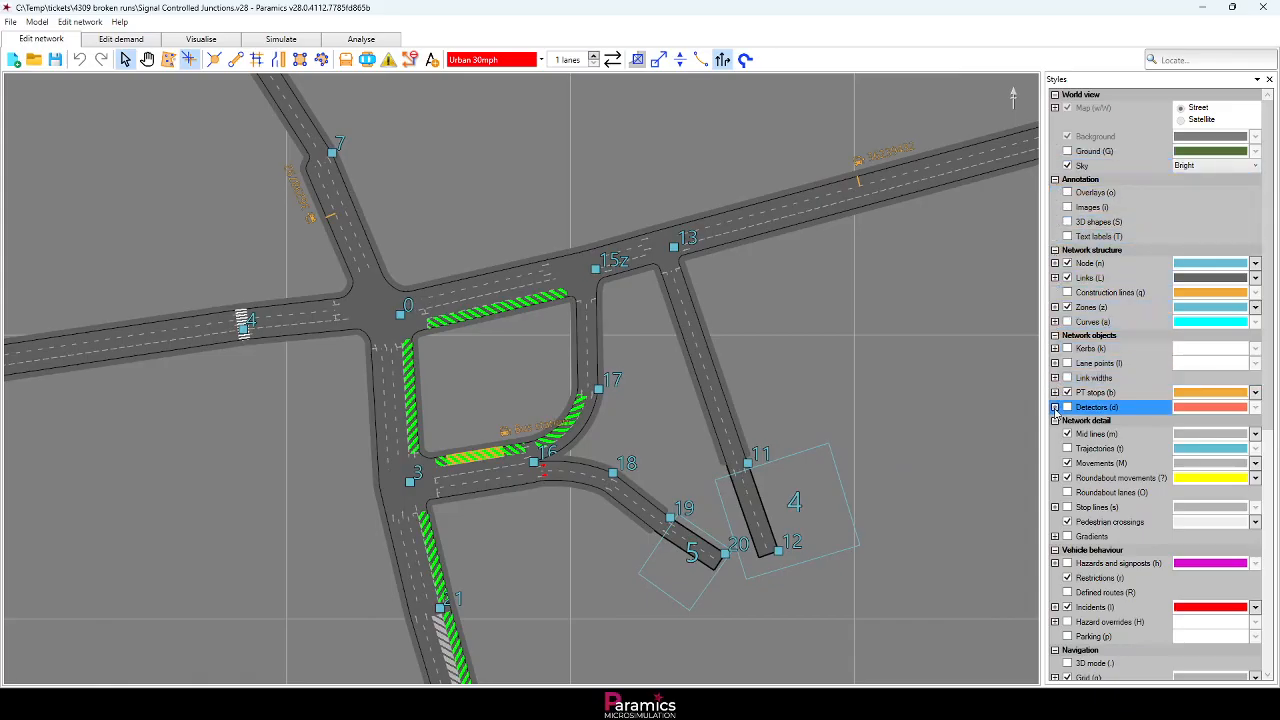
click(1057, 349)
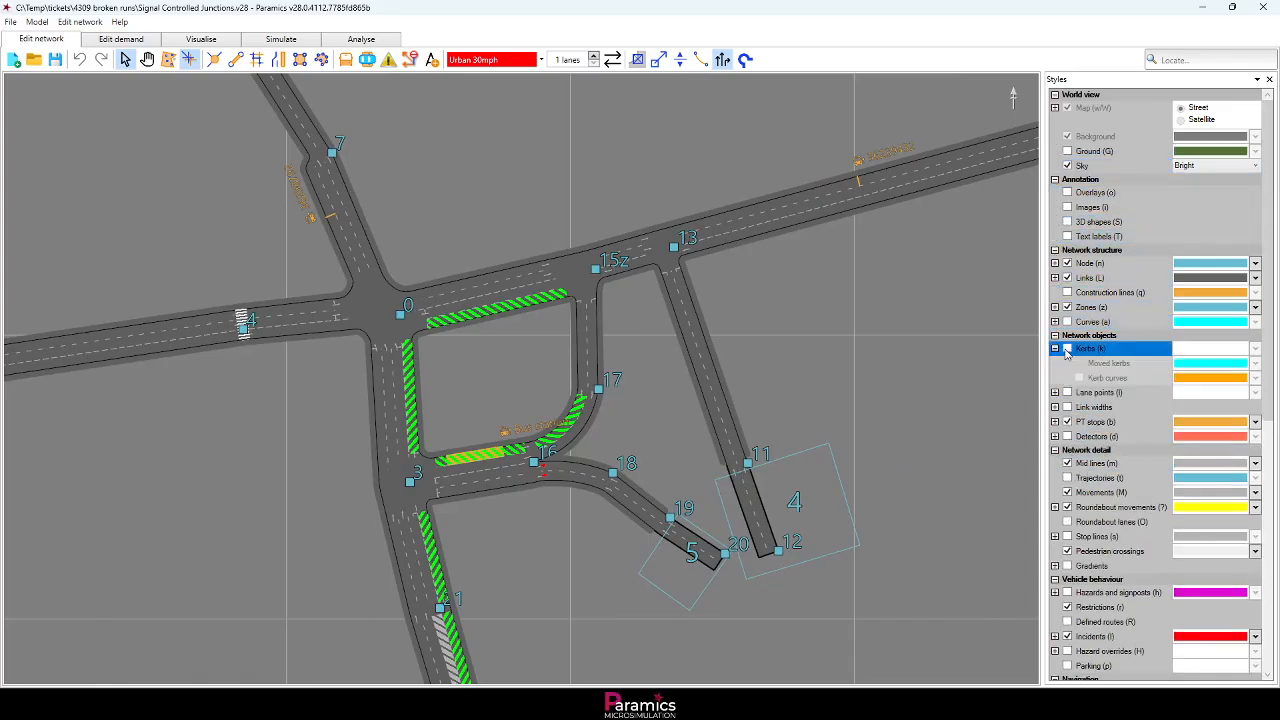
click(1079, 378)
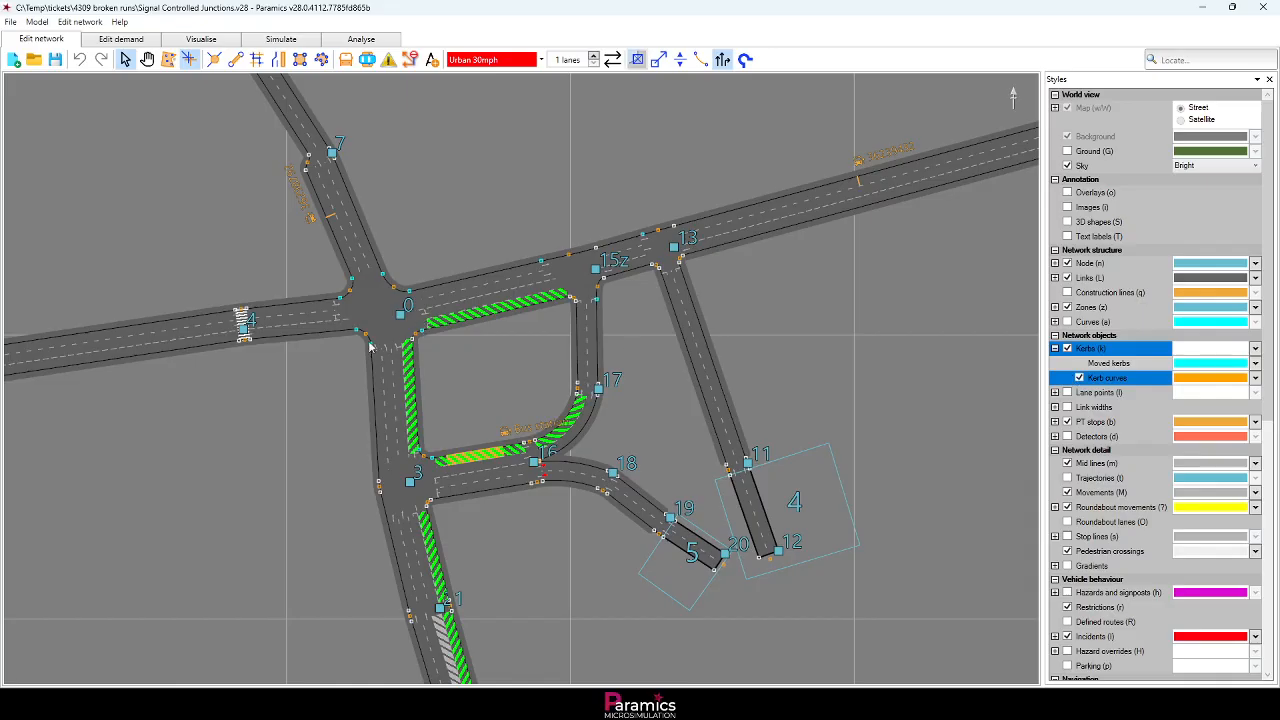
- Reshape the kerb curves at the south-west and north-east corners of the junction at node 0 by moving their curve handles slightly
scroll(335, 328, up, 4)
scroll(370, 325, up, 3)
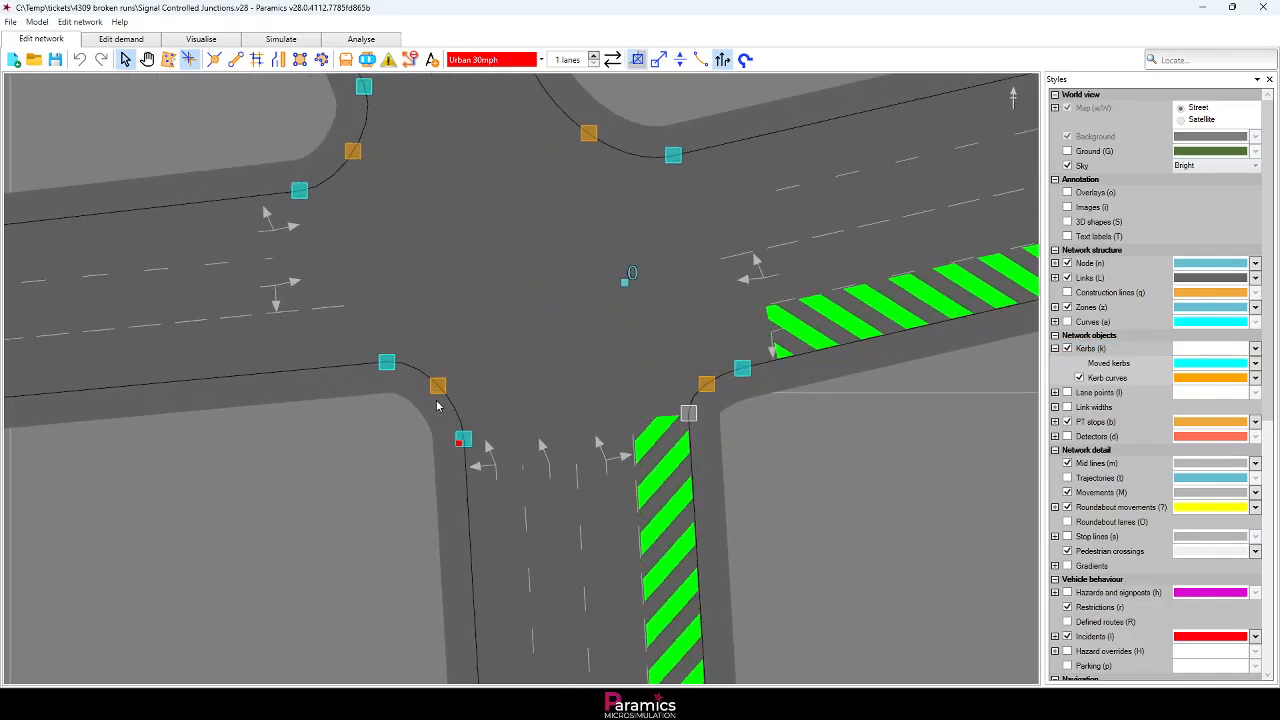
mouse_move(424, 402)
mouse_down()
mouse_move(474, 354)
mouse_move(441, 383)
mouse_up()
drag(362, 187, 347, 285)
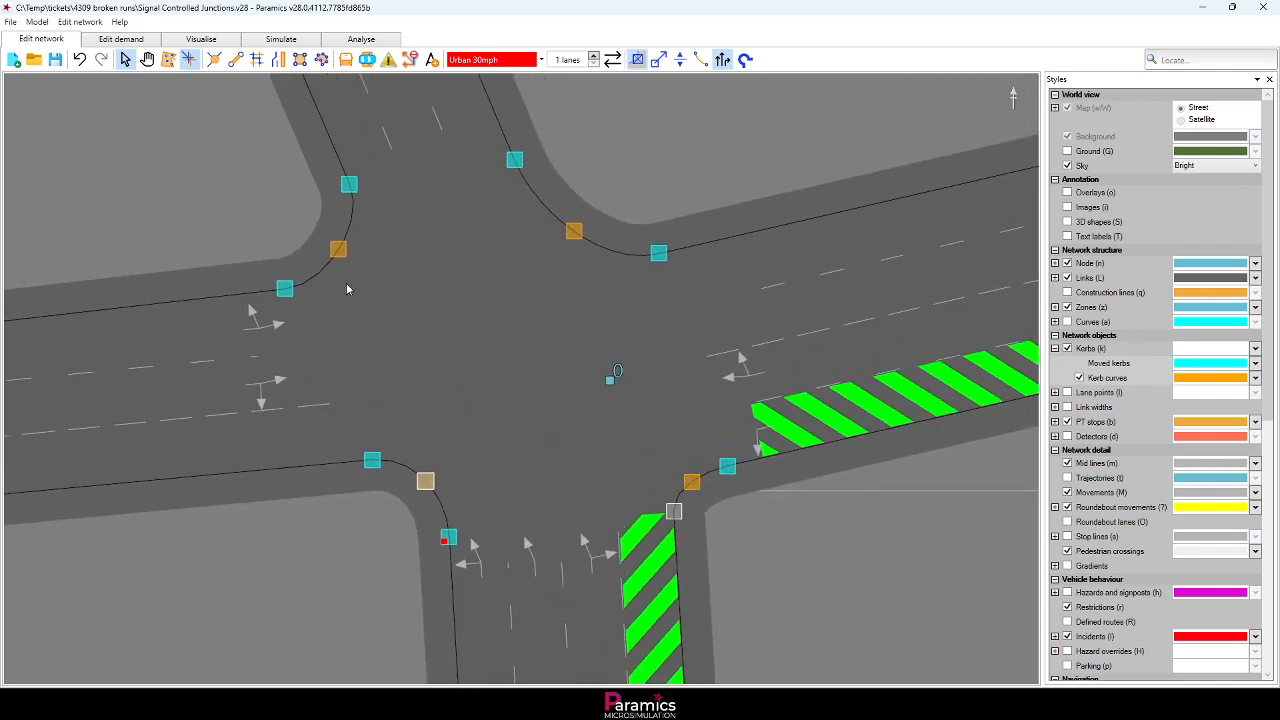
mouse_move(573, 231)
mouse_down()
mouse_move(589, 210)
mouse_move(571, 245)
mouse_up()
drag(721, 461, 676, 433)
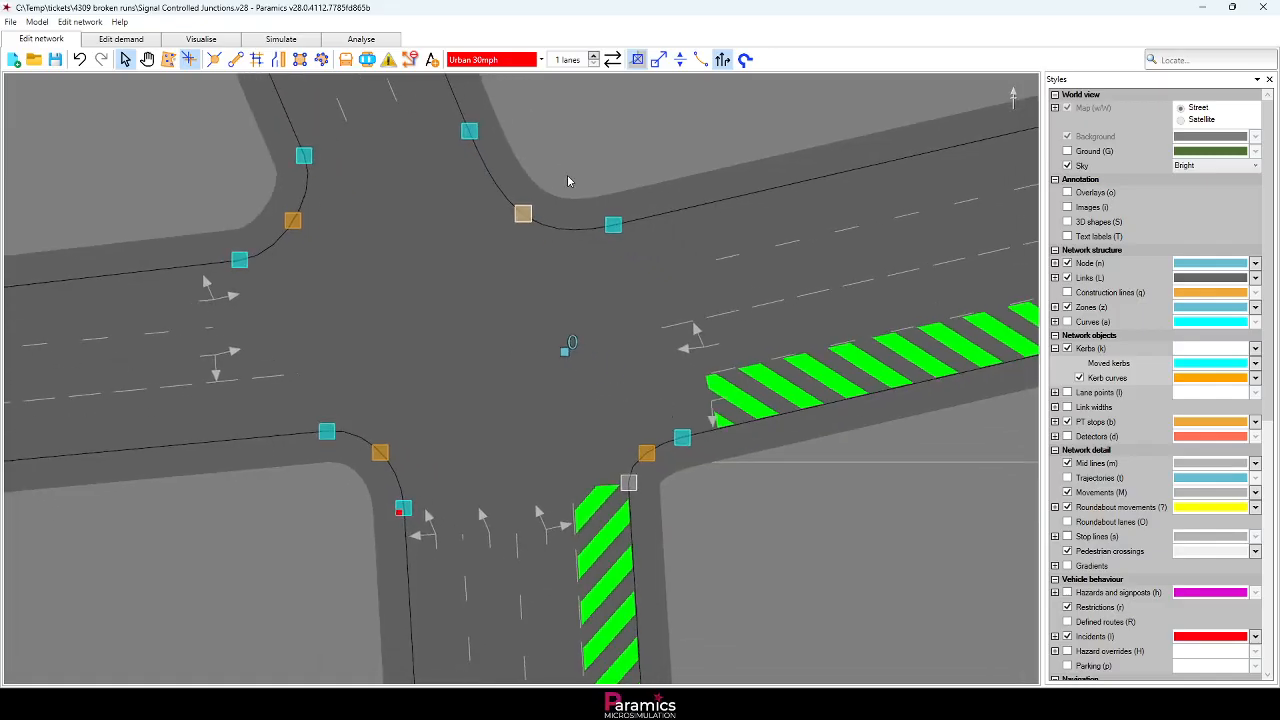
- Show the link width controls and widen the southern side of the link between nodes 4 and 0 to 3.87 m
click(680, 59)
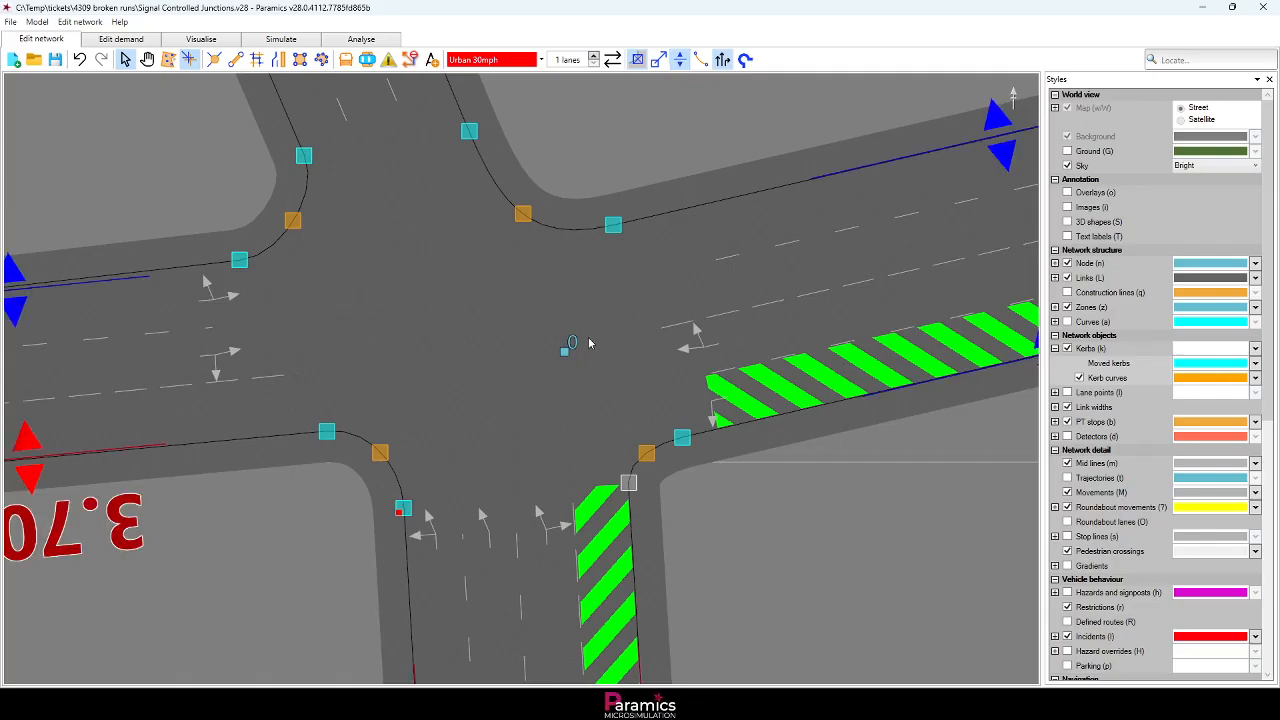
drag(346, 355, 617, 335)
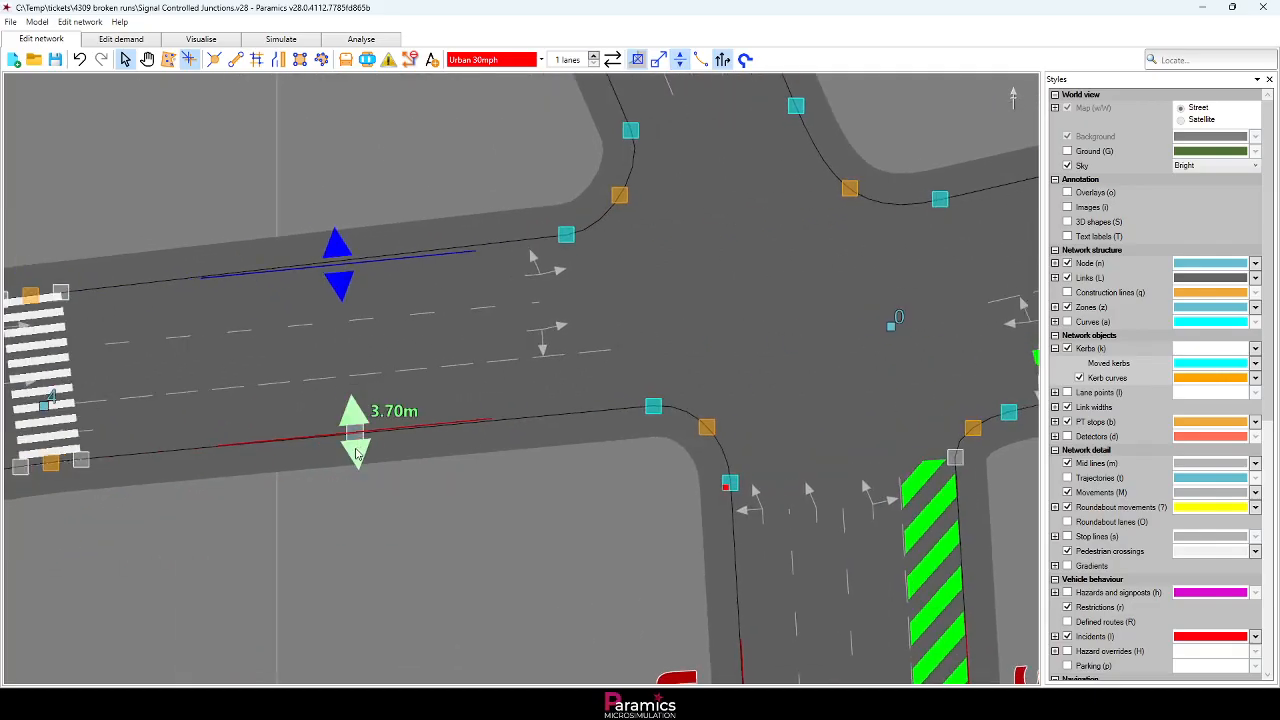
mouse_move(357, 453)
mouse_down()
mouse_move(358, 503)
mouse_move(362, 455)
mouse_up()
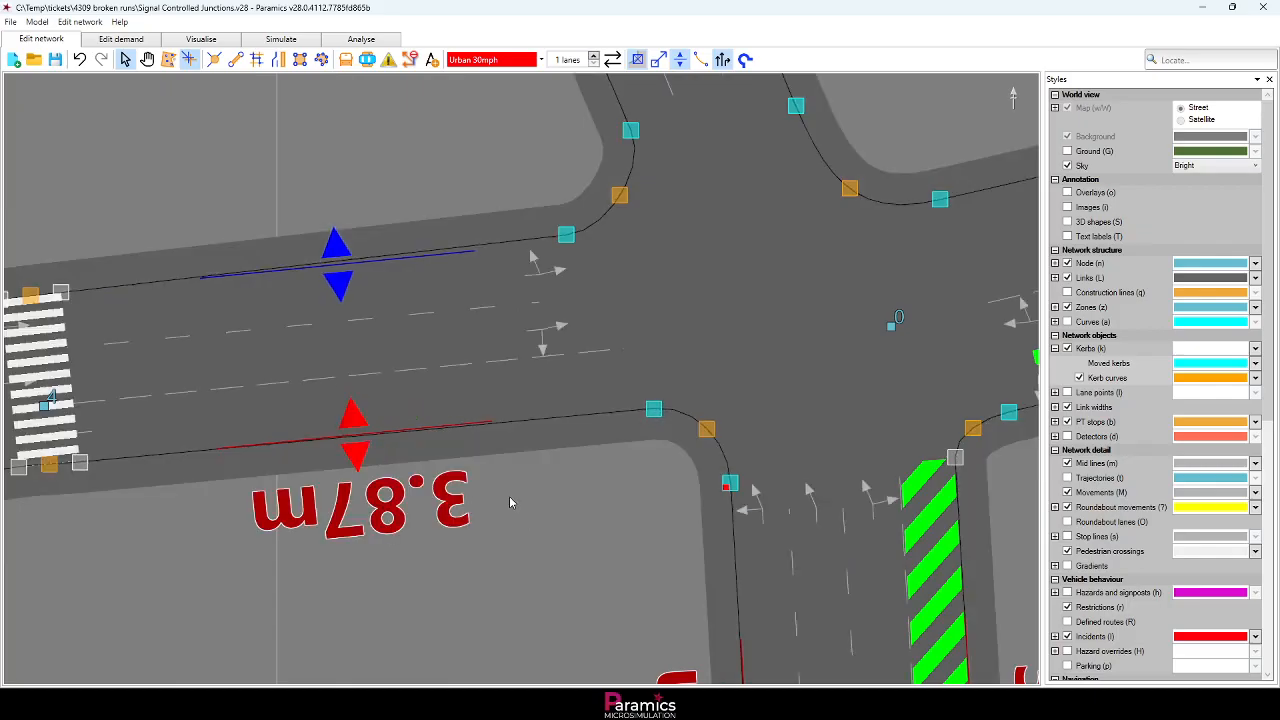
- Hide the pedestrian crossings and show them again at node 4
scroll(509, 496, down, 3)
scroll(379, 534, up, 3)
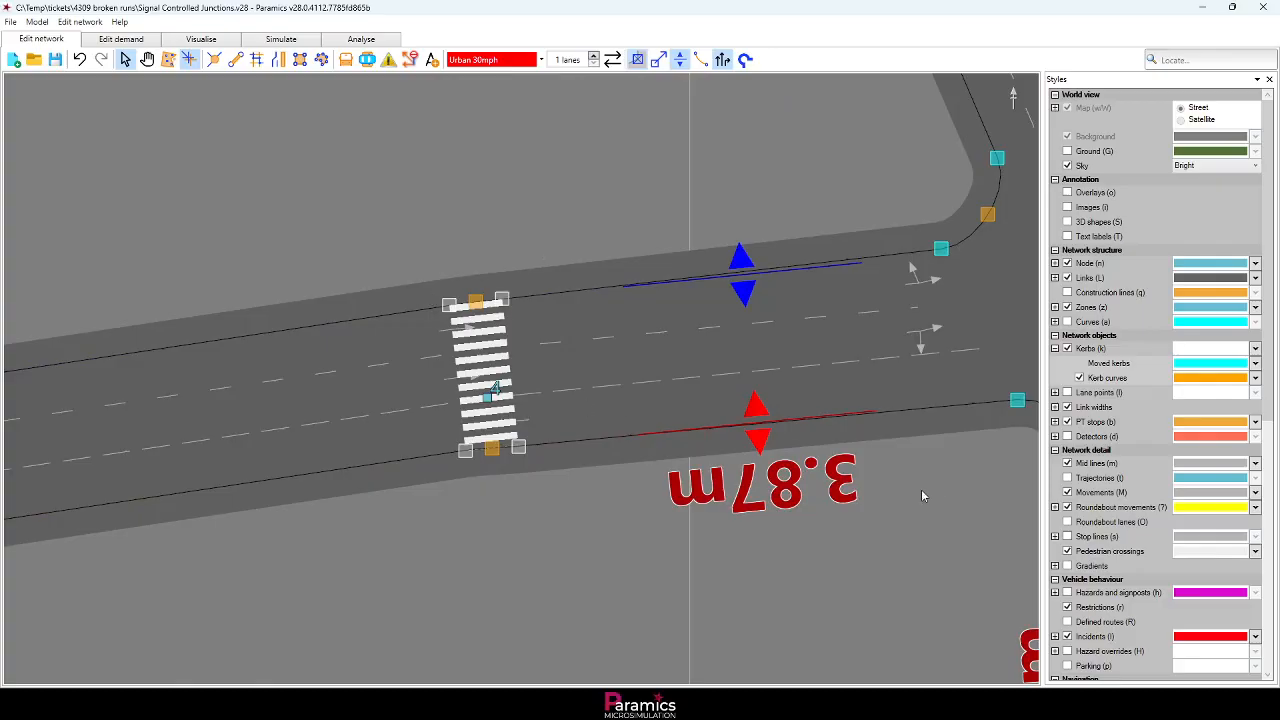
click(1108, 551)
click(1067, 551)
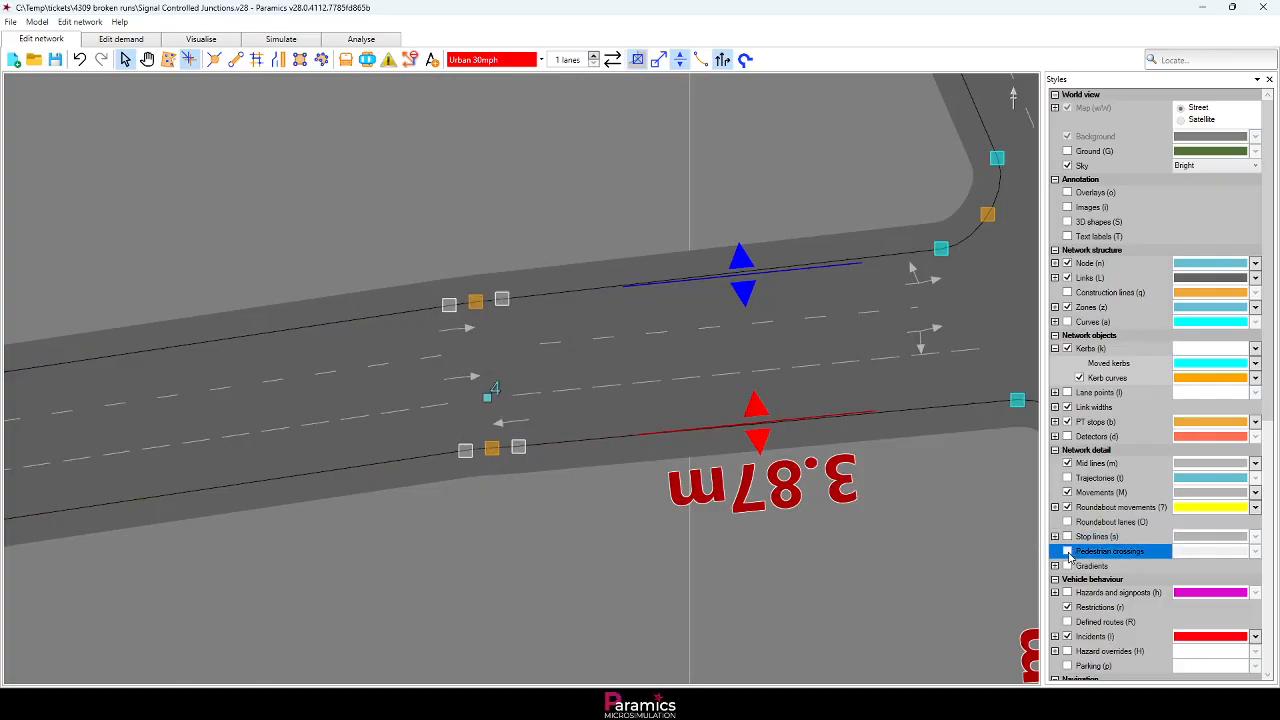
click(1067, 551)
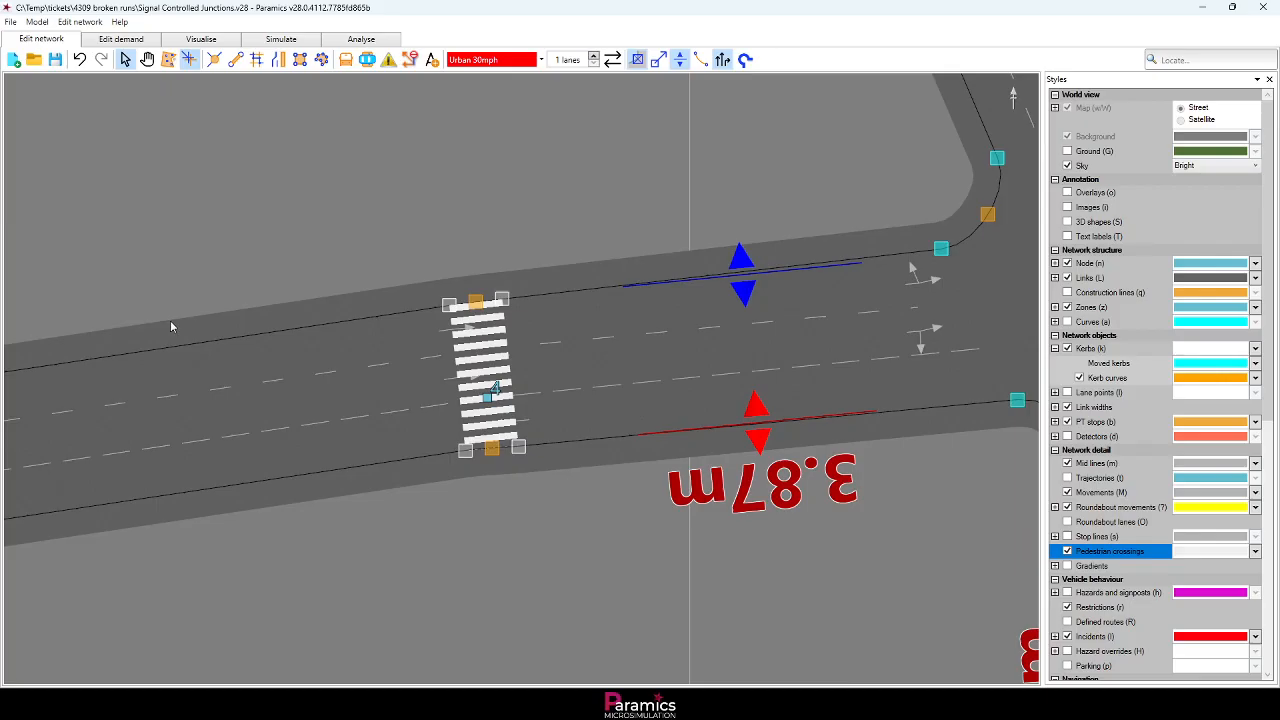
- Examine the output, simulation control and post-run command settings of Configuration AM in the simulation setup
scroll(187, 282, down, 3)
click(258, 42)
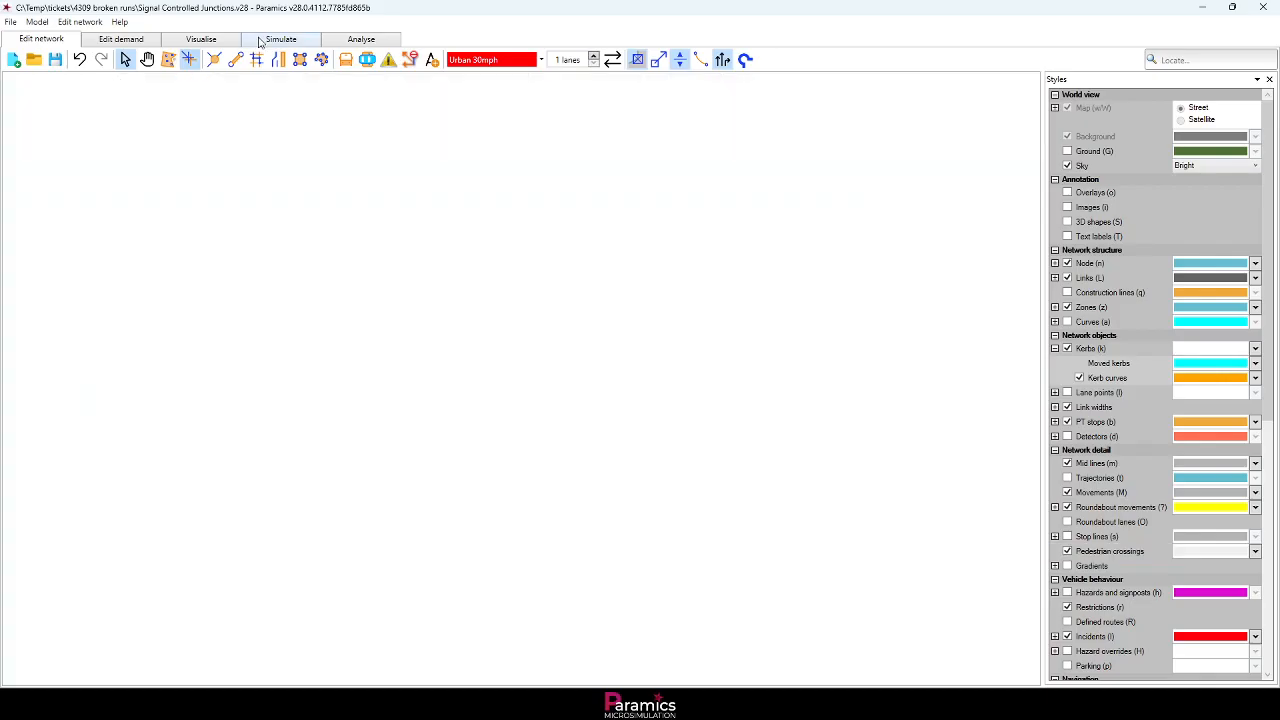
drag(272, 346, 266, 429)
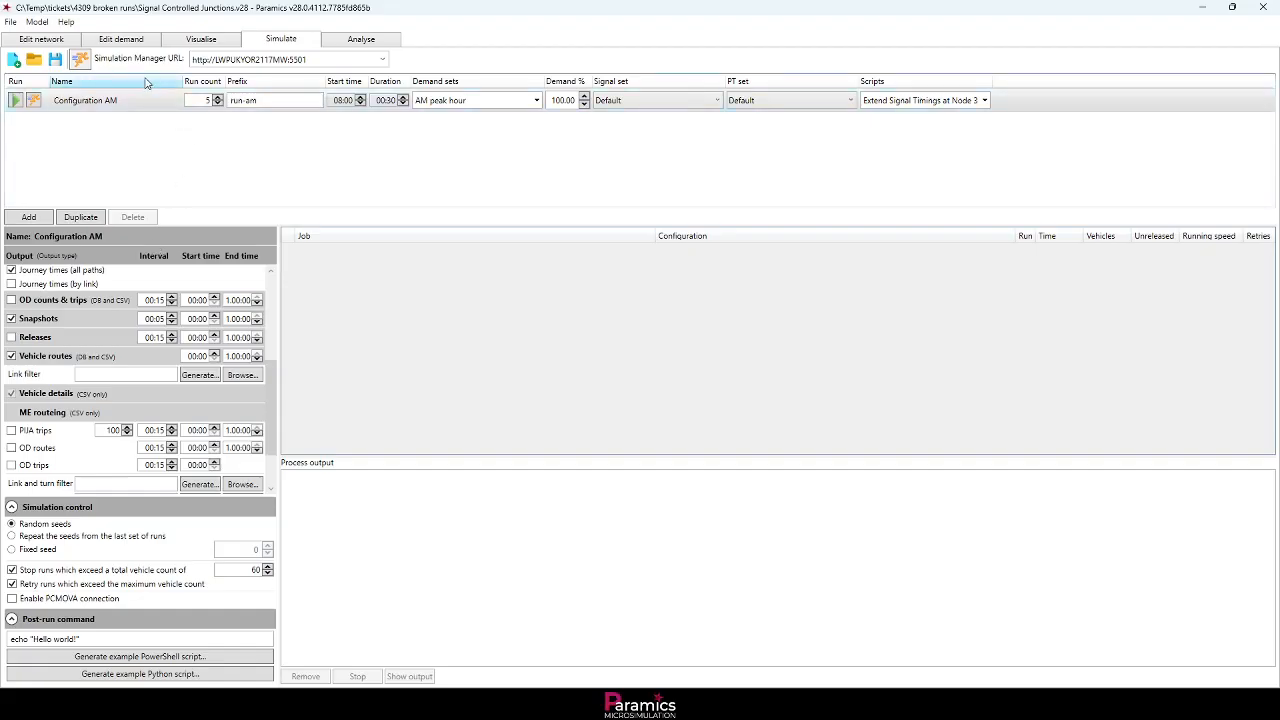
- Return to network editing, open the route viewer and expand the vehicle types with equivalent costs
click(59, 40)
click(80, 22)
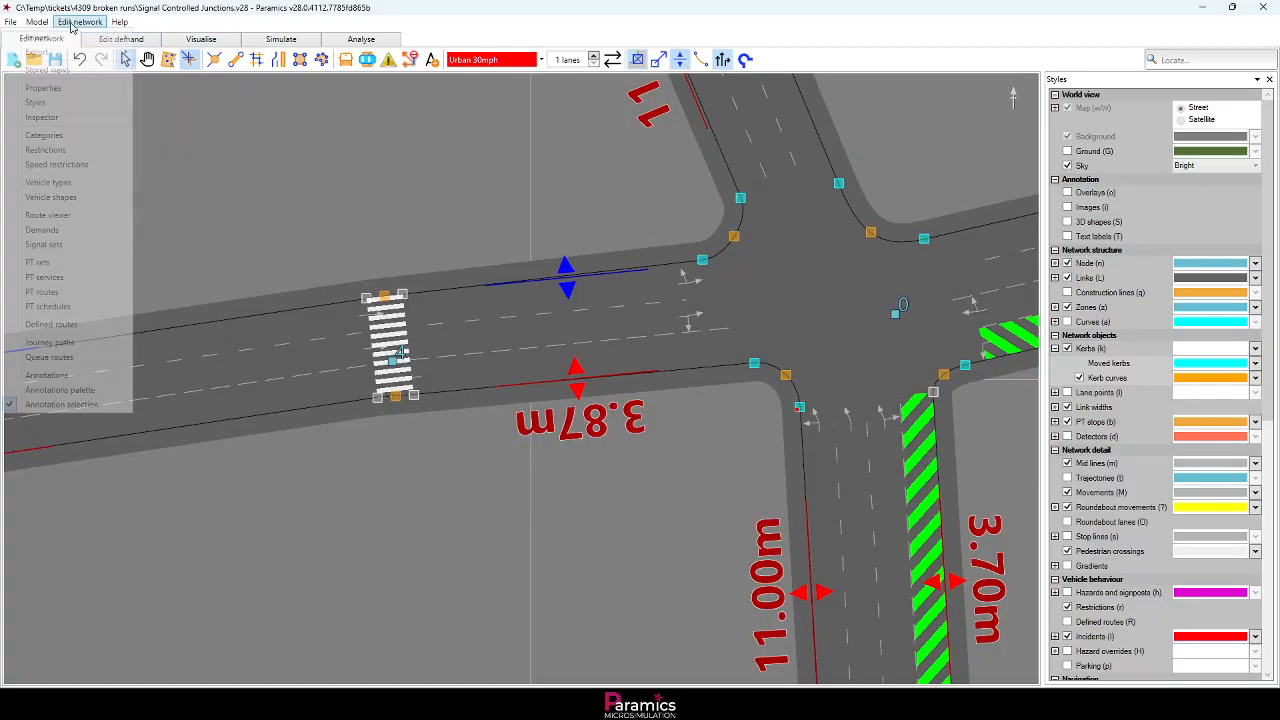
click(47, 215)
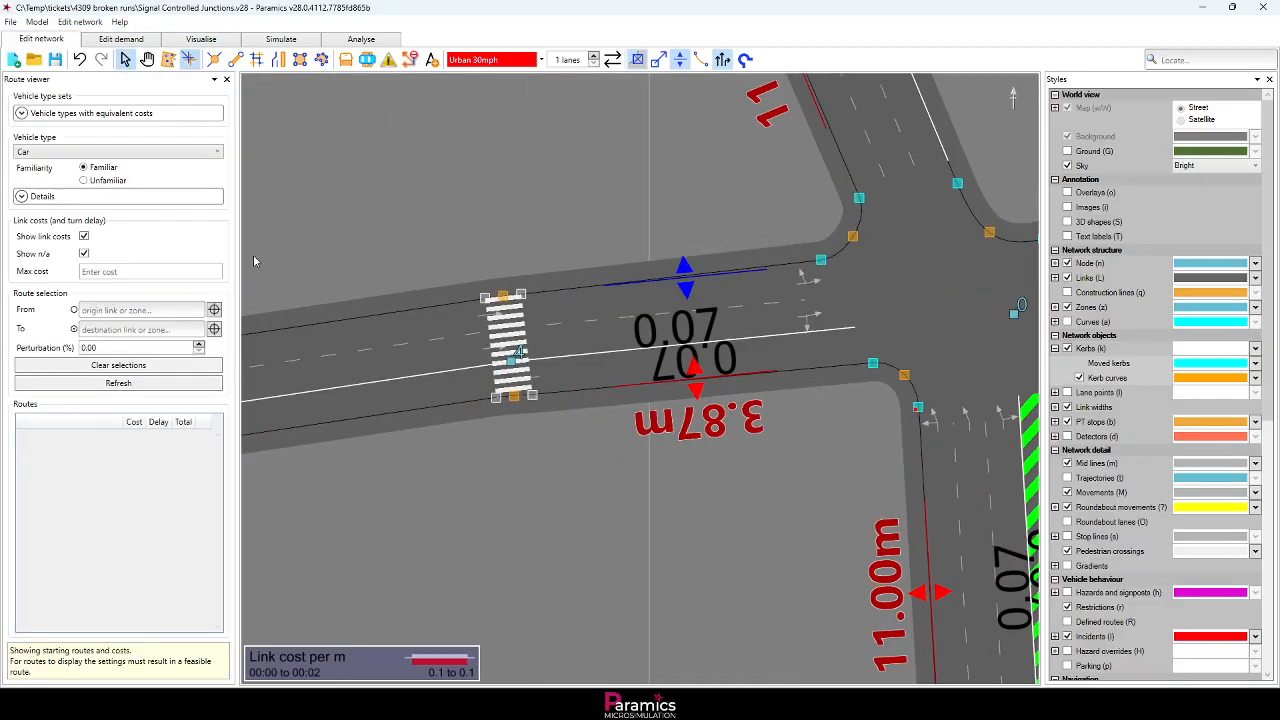
click(22, 114)
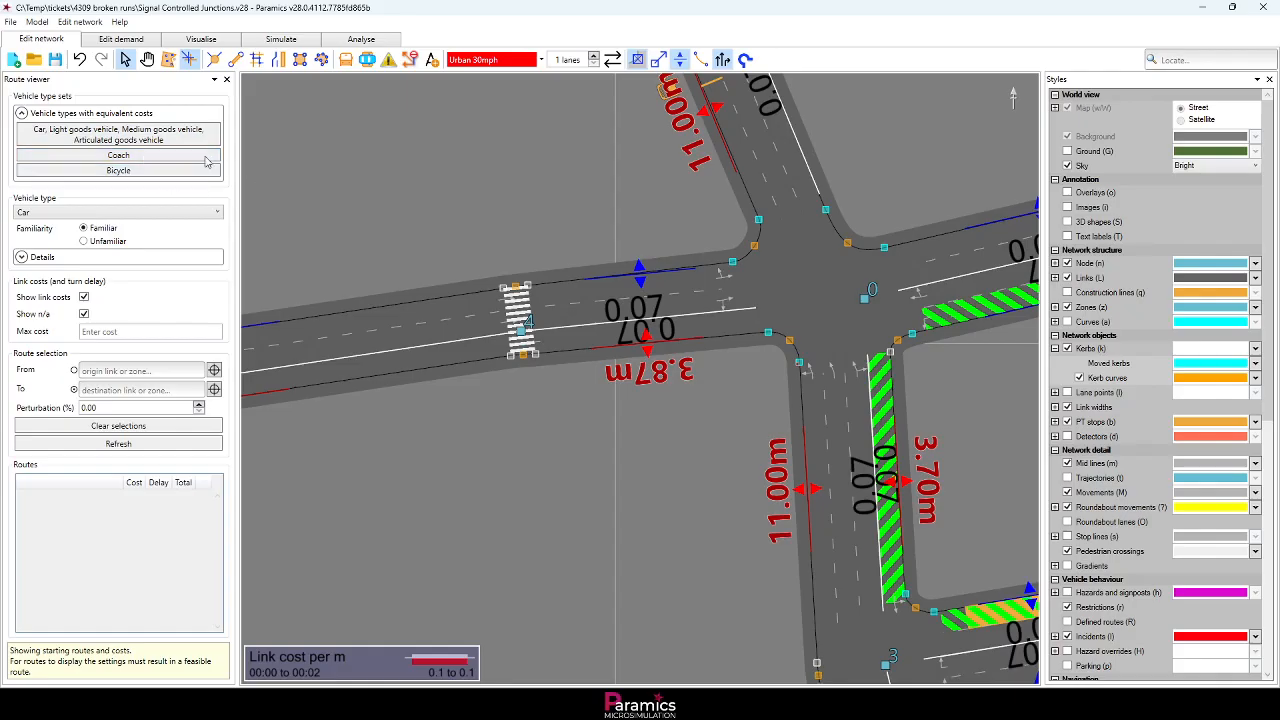
- Set the generalised cost to be specified for individual vehicle types in the model's routeing settings
click(80, 21)
mouse_move(44, 24)
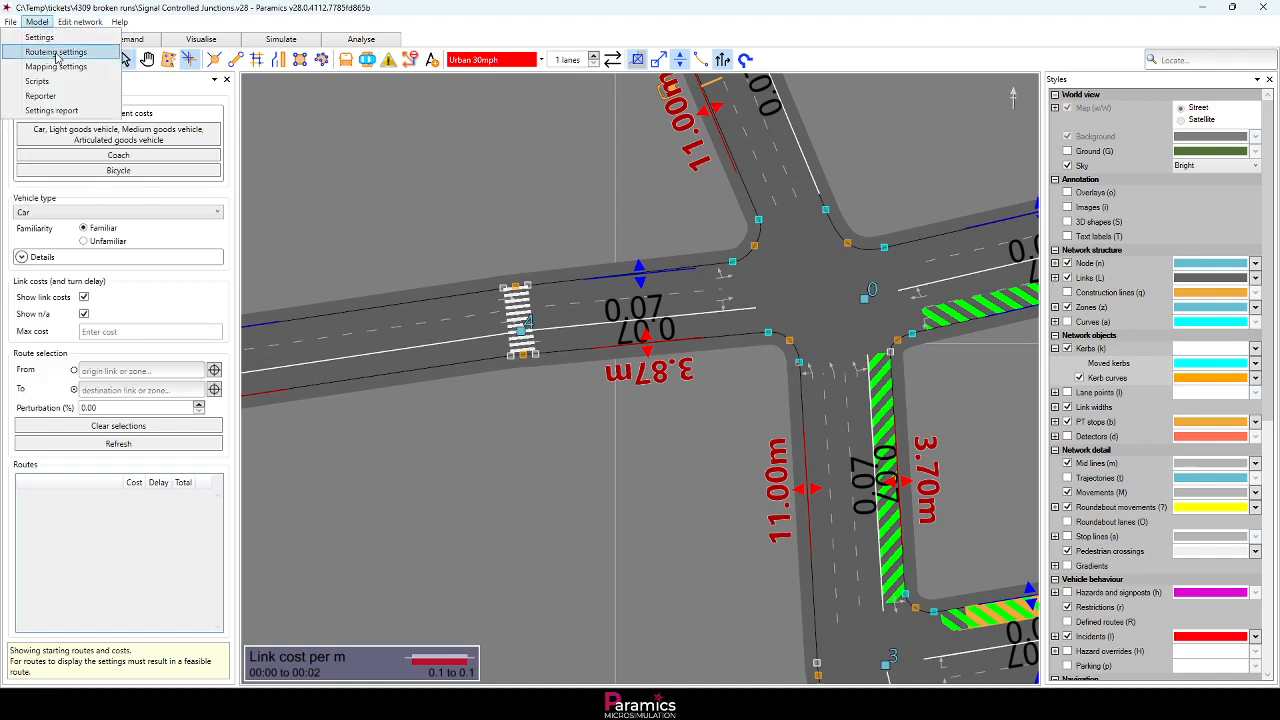
click(55, 51)
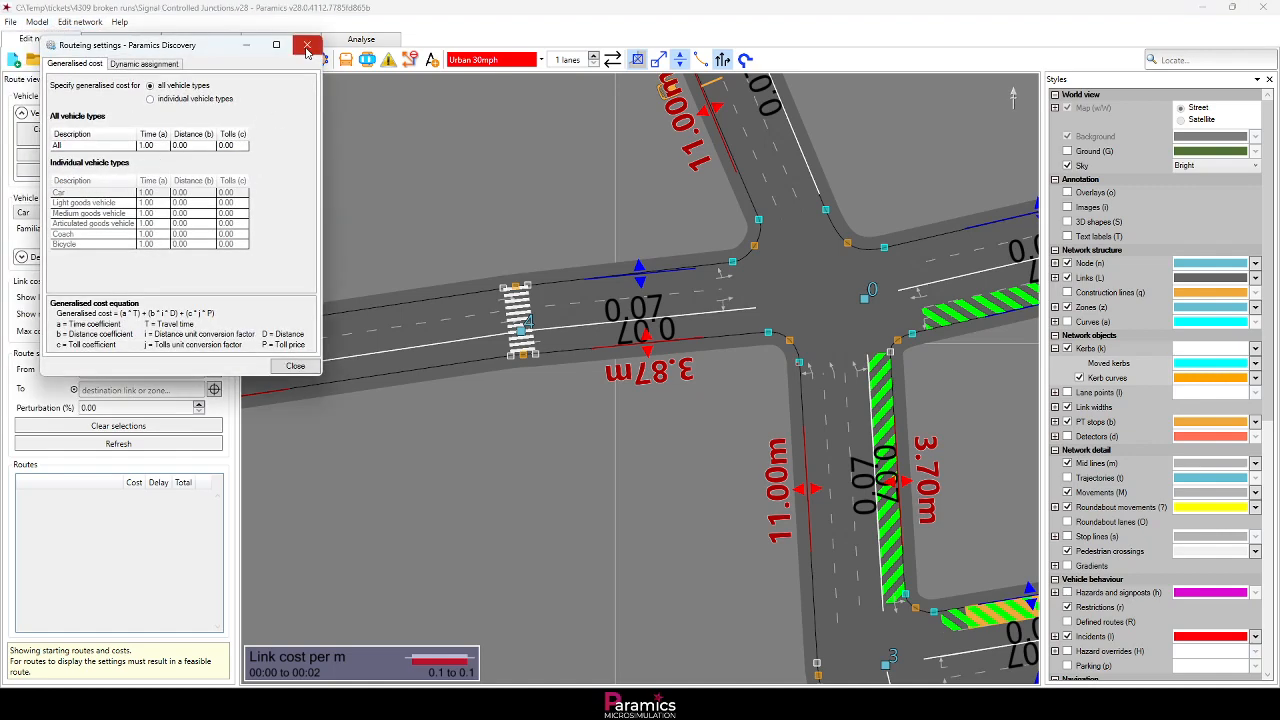
click(151, 99)
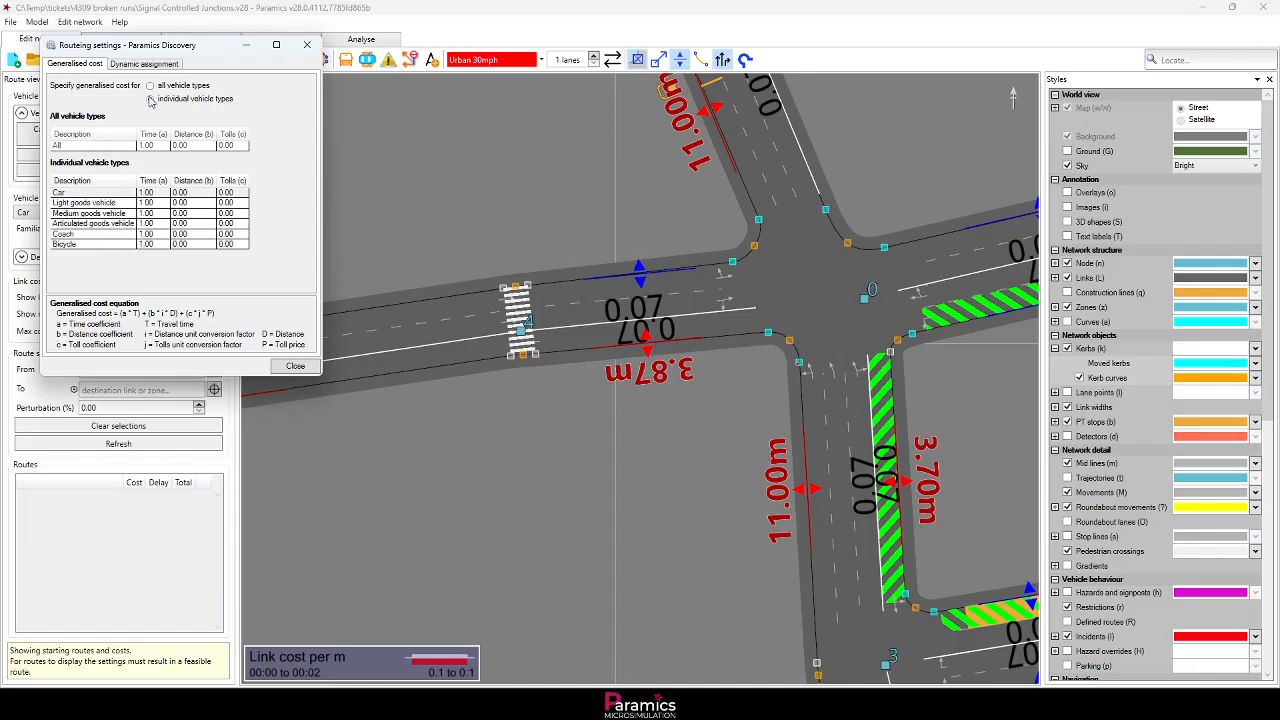
click(307, 45)
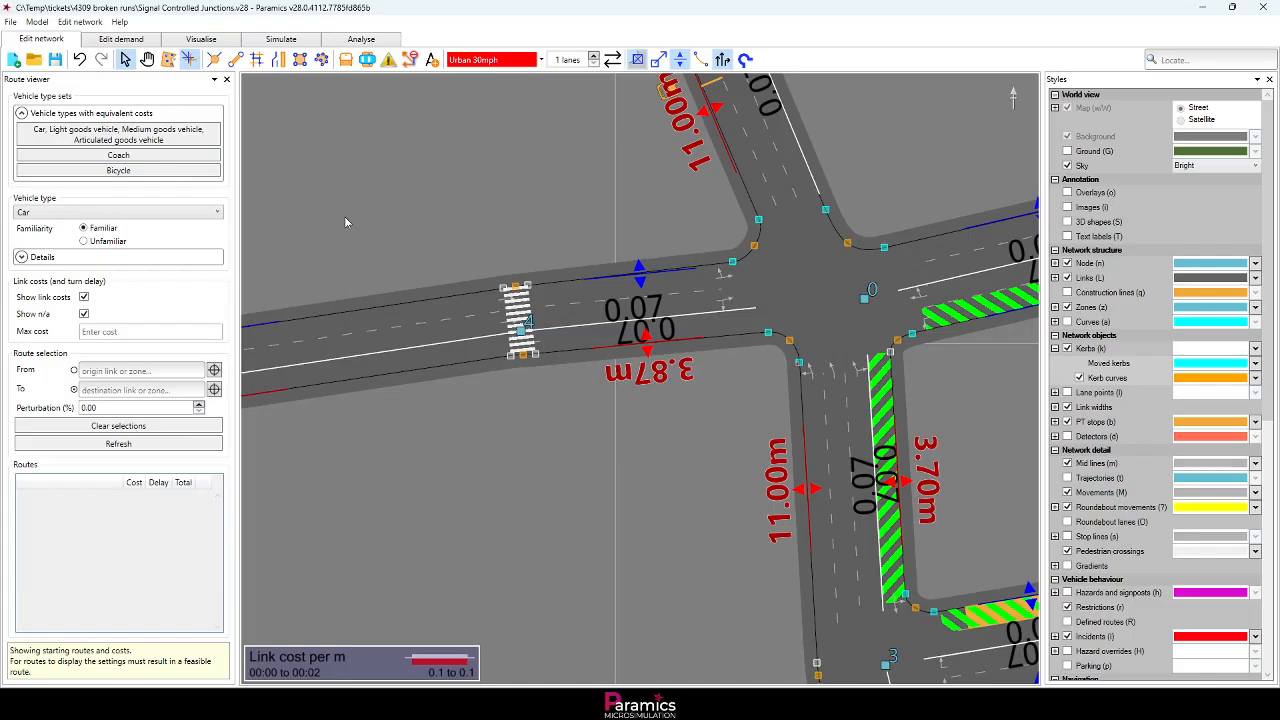
- Examine the overtaking parameters and PT release variation in the model settings
drag(436, 205, 427, 207)
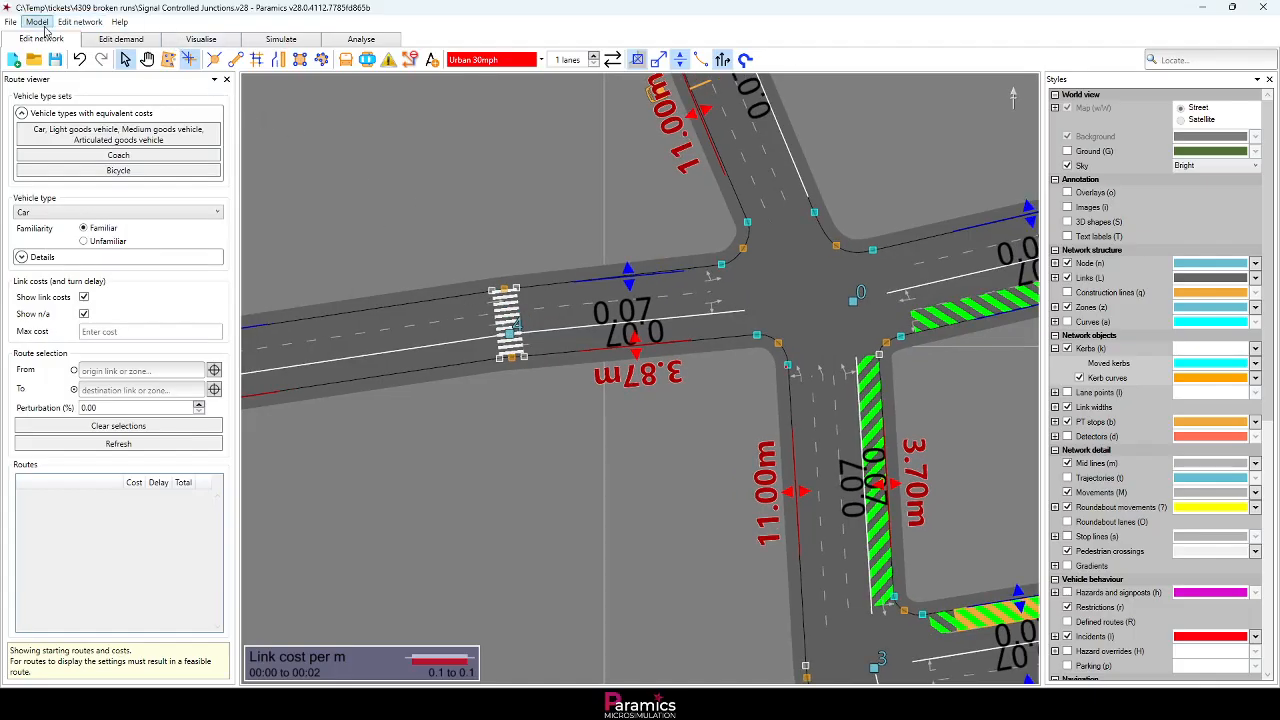
click(82, 24)
click(35, 22)
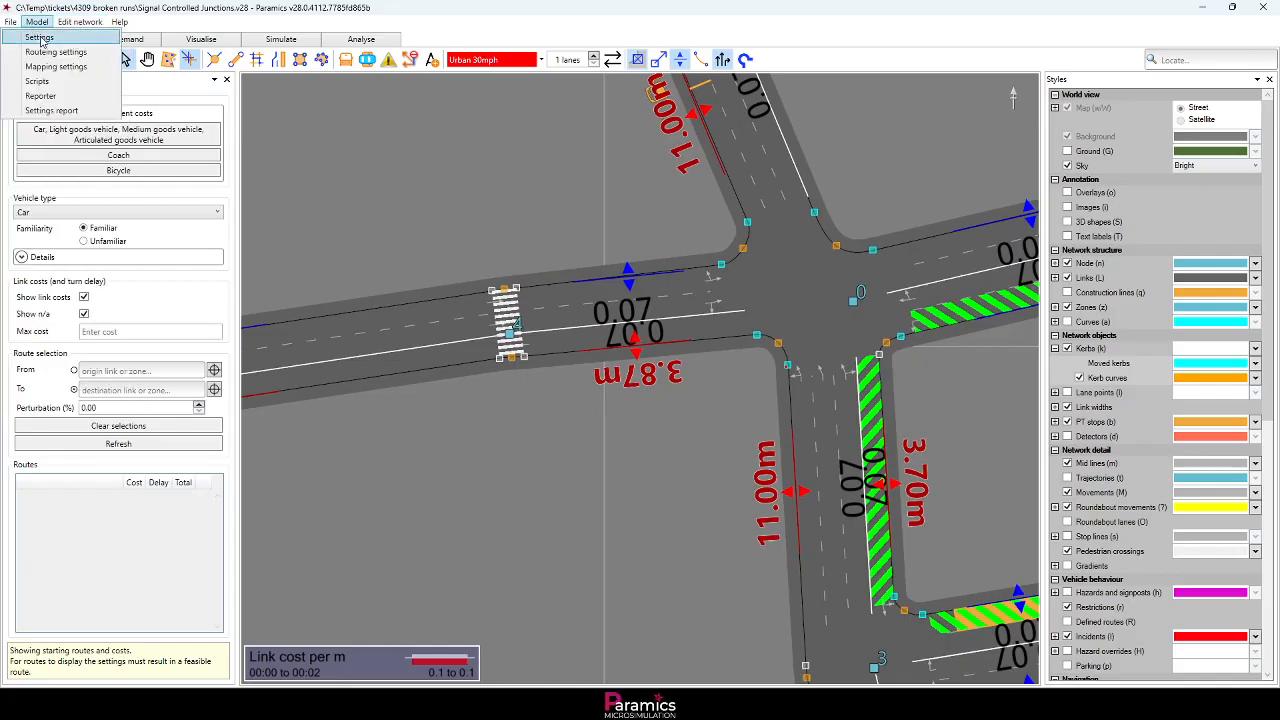
click(50, 35)
drag(336, 182, 333, 318)
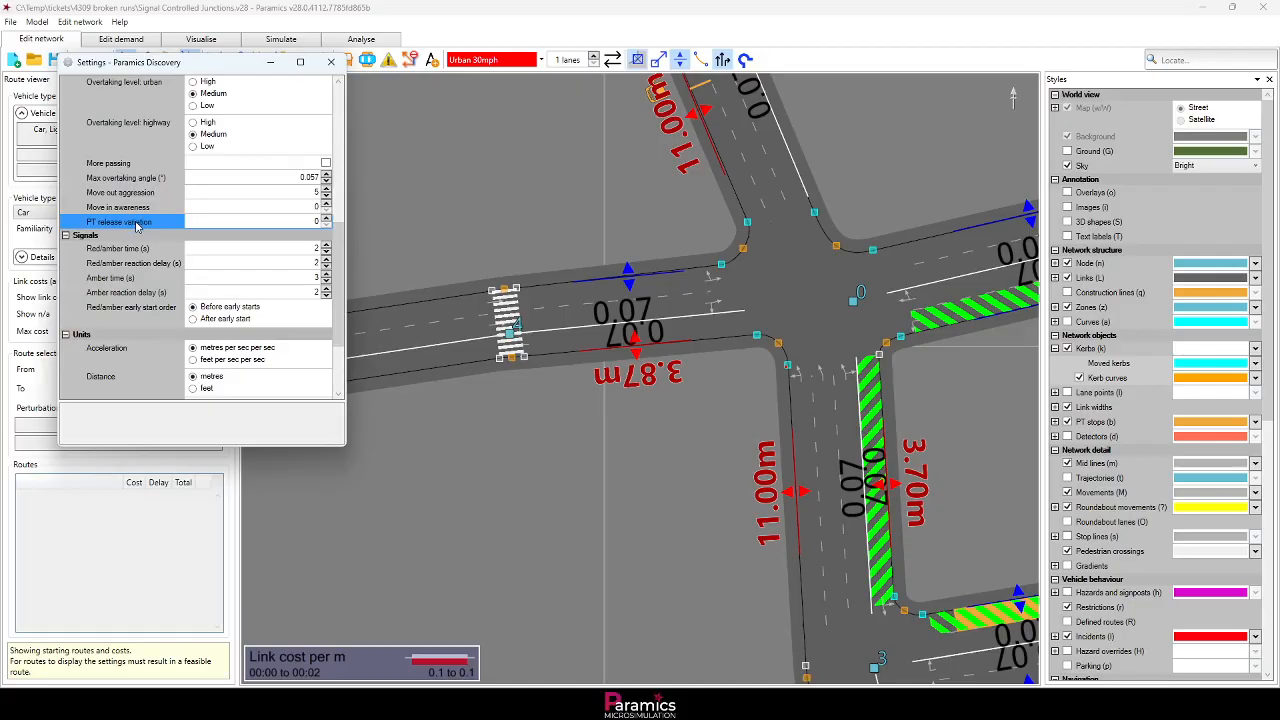
mouse_move(138, 229)
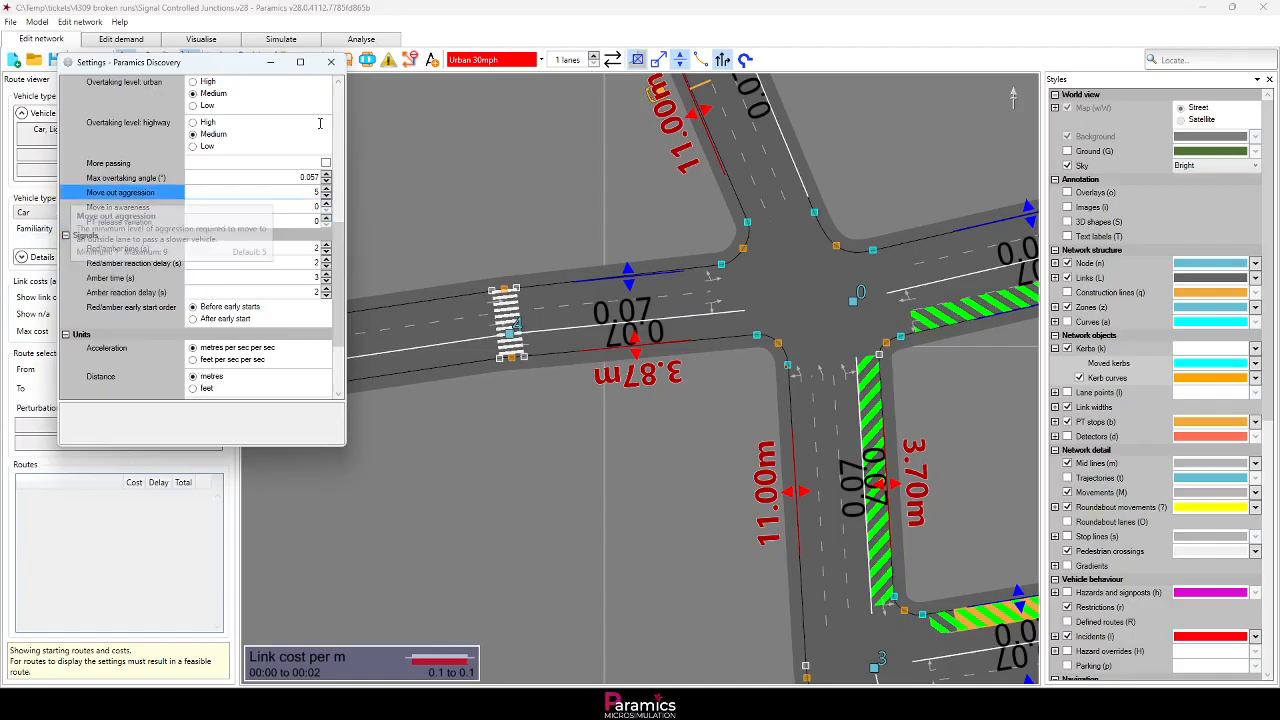
click(331, 62)
- Open the PT services and inspect the schedules and stop times of service 107 at stop 36298792
click(82, 25)
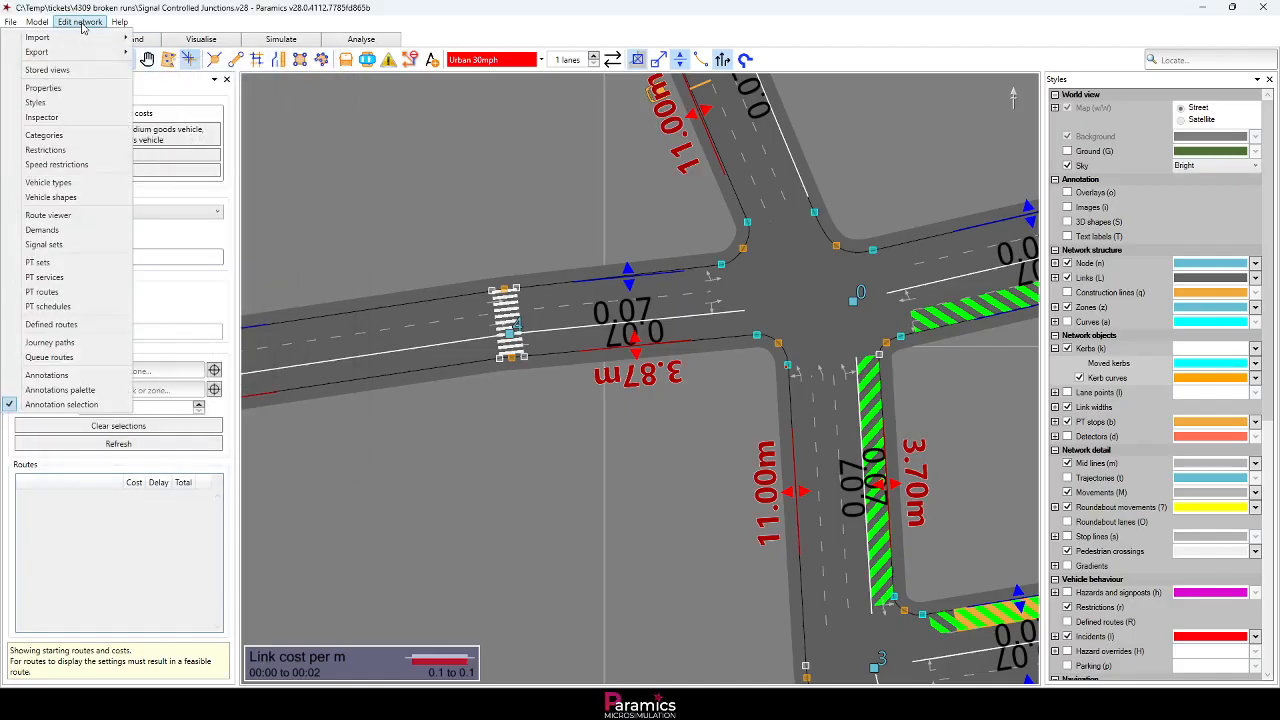
click(73, 279)
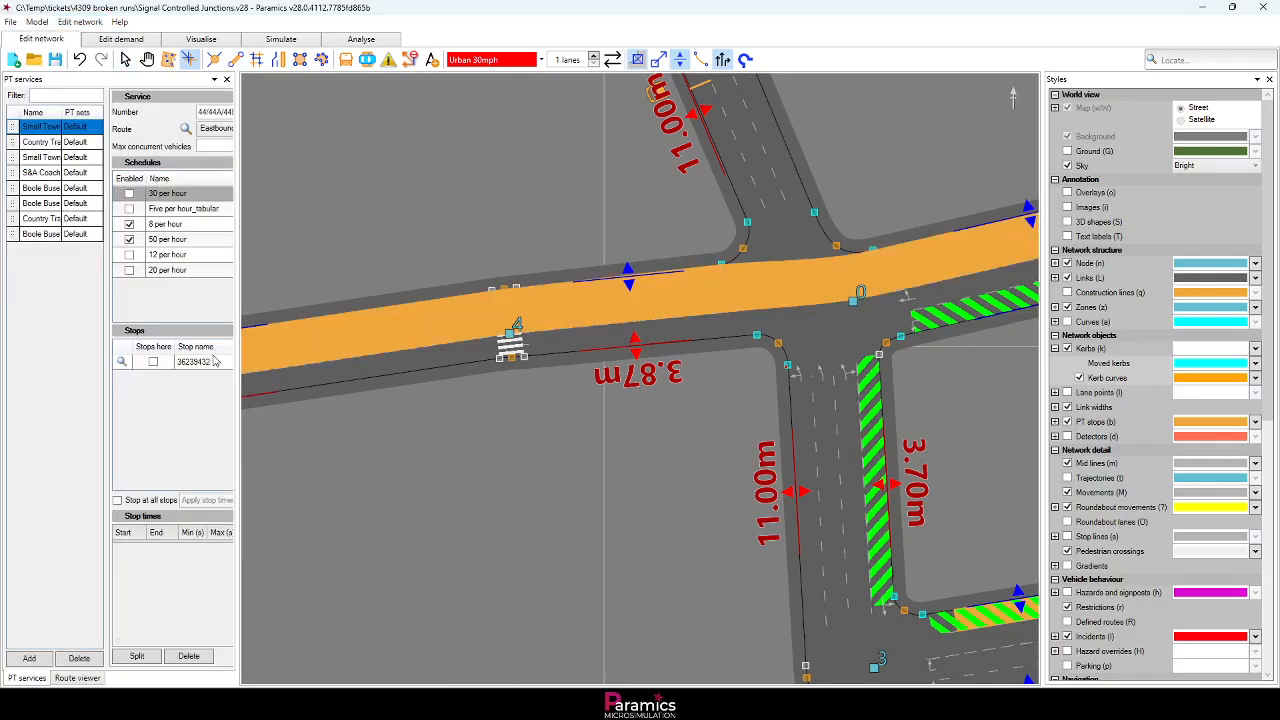
click(212, 366)
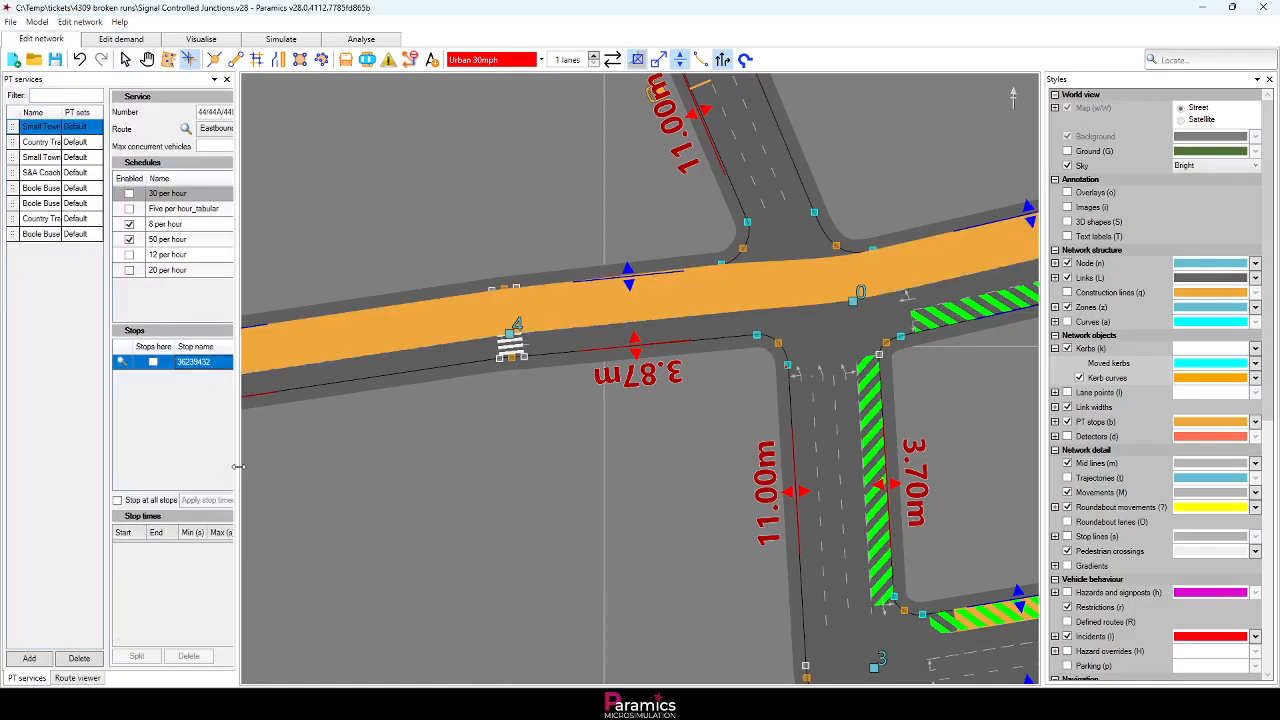
drag(238, 466, 340, 466)
click(50, 142)
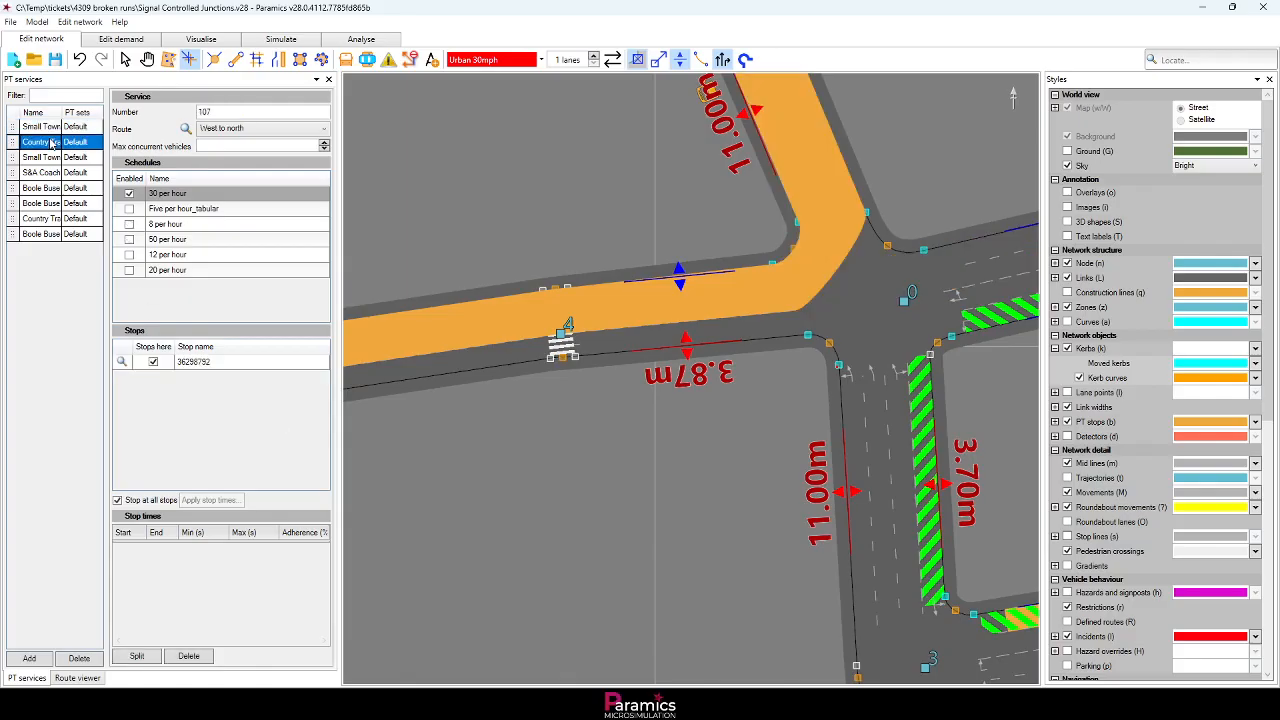
click(219, 365)
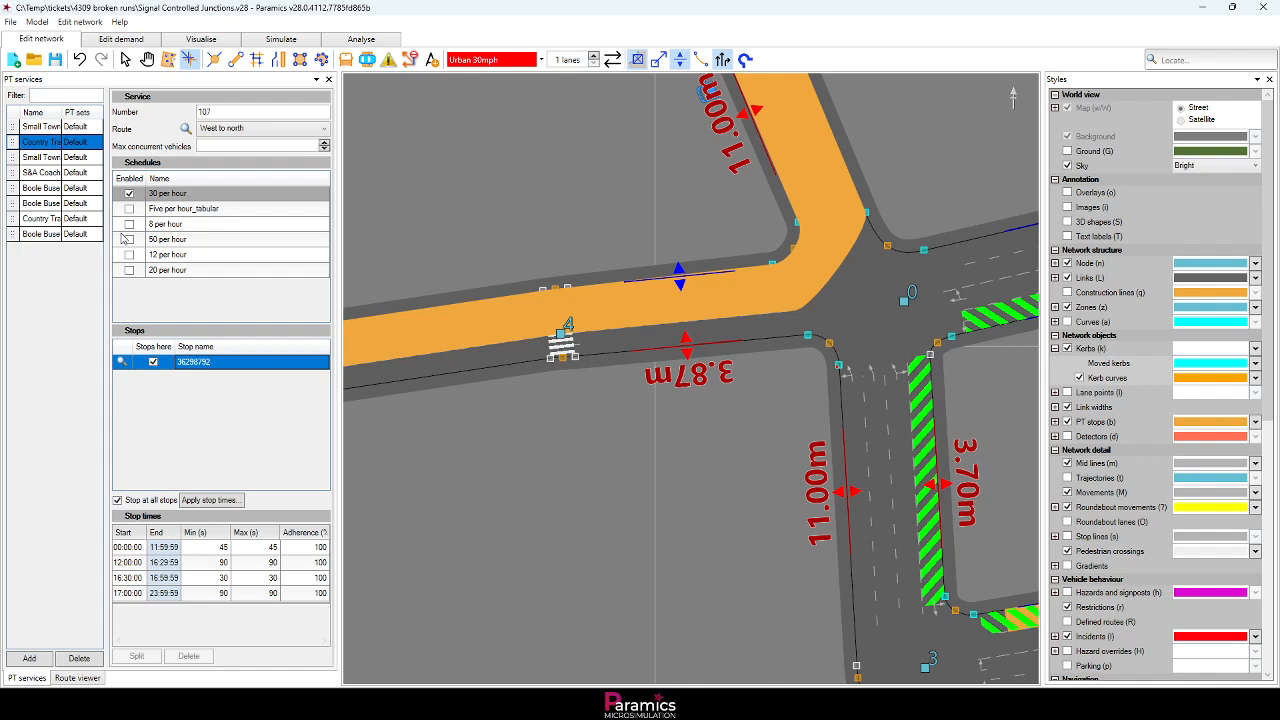
- Examine the import options available for network data, including detectors and PT data
click(80, 21)
mouse_move(60, 37)
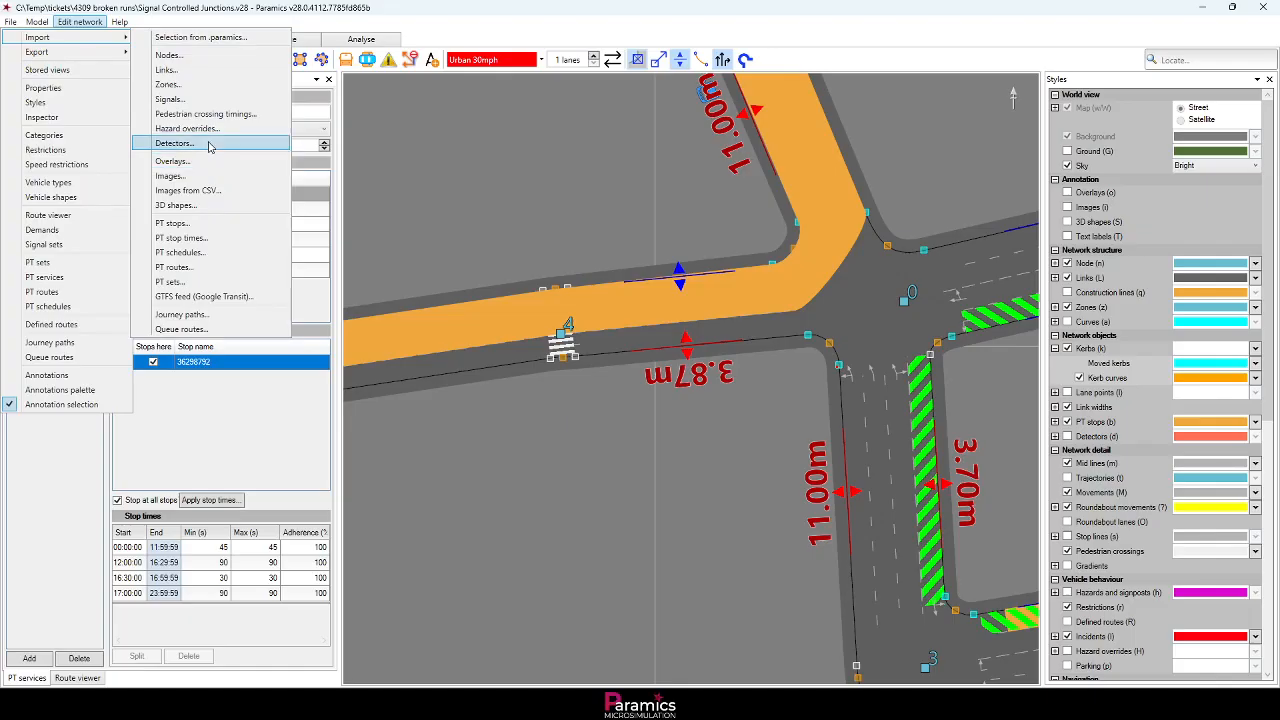
click(98, 21)
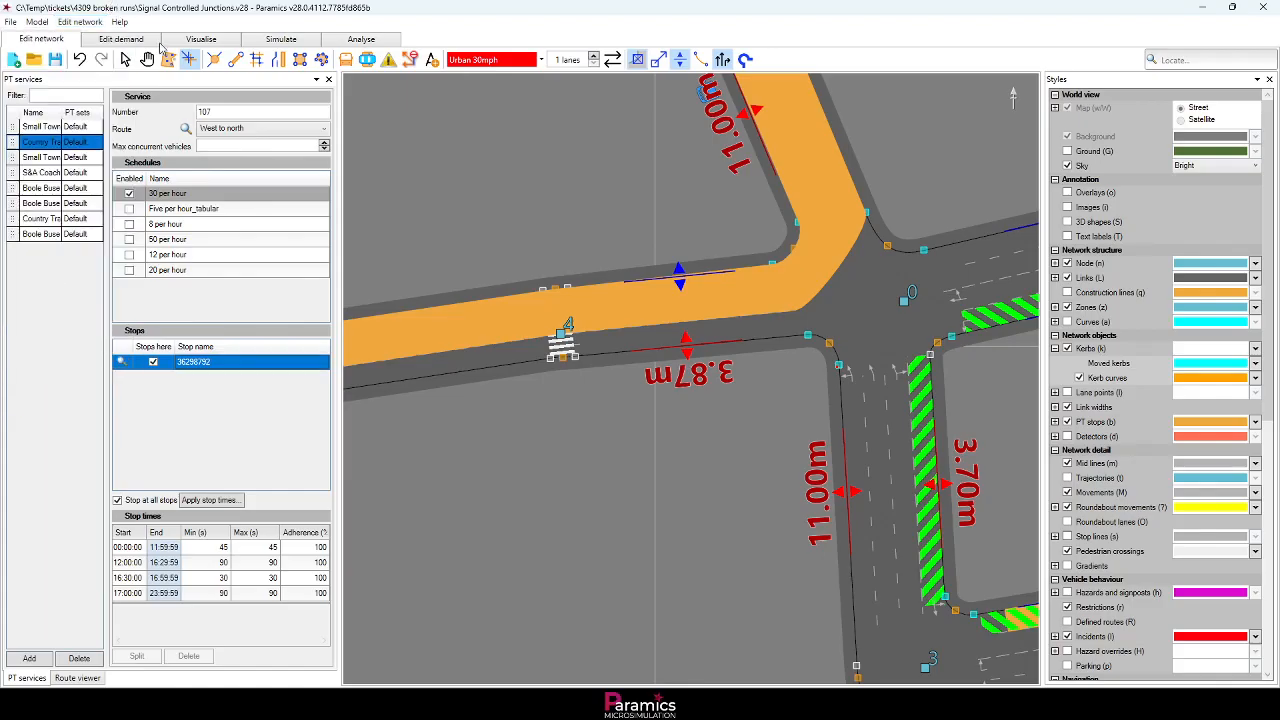
- Switch to demand editing and review the CSV export options for the demand sets and the vehicle type proportions
click(145, 40)
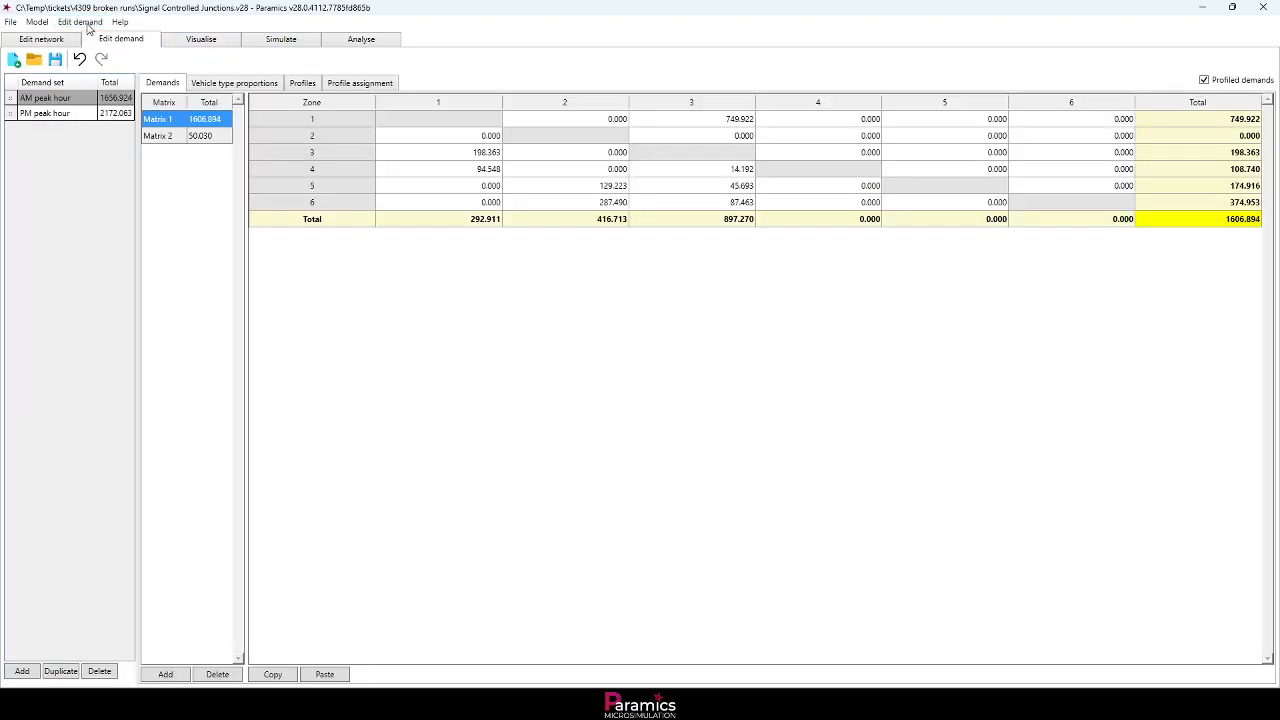
click(86, 22)
mouse_move(60, 52)
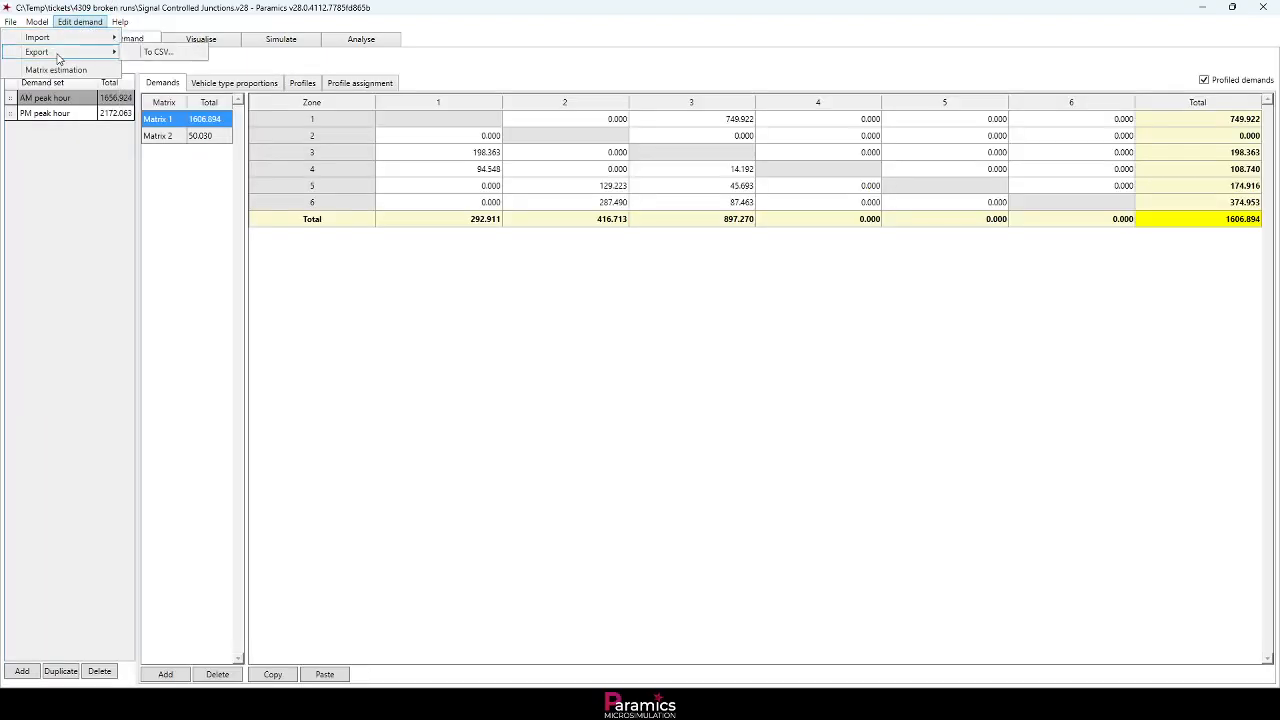
click(150, 52)
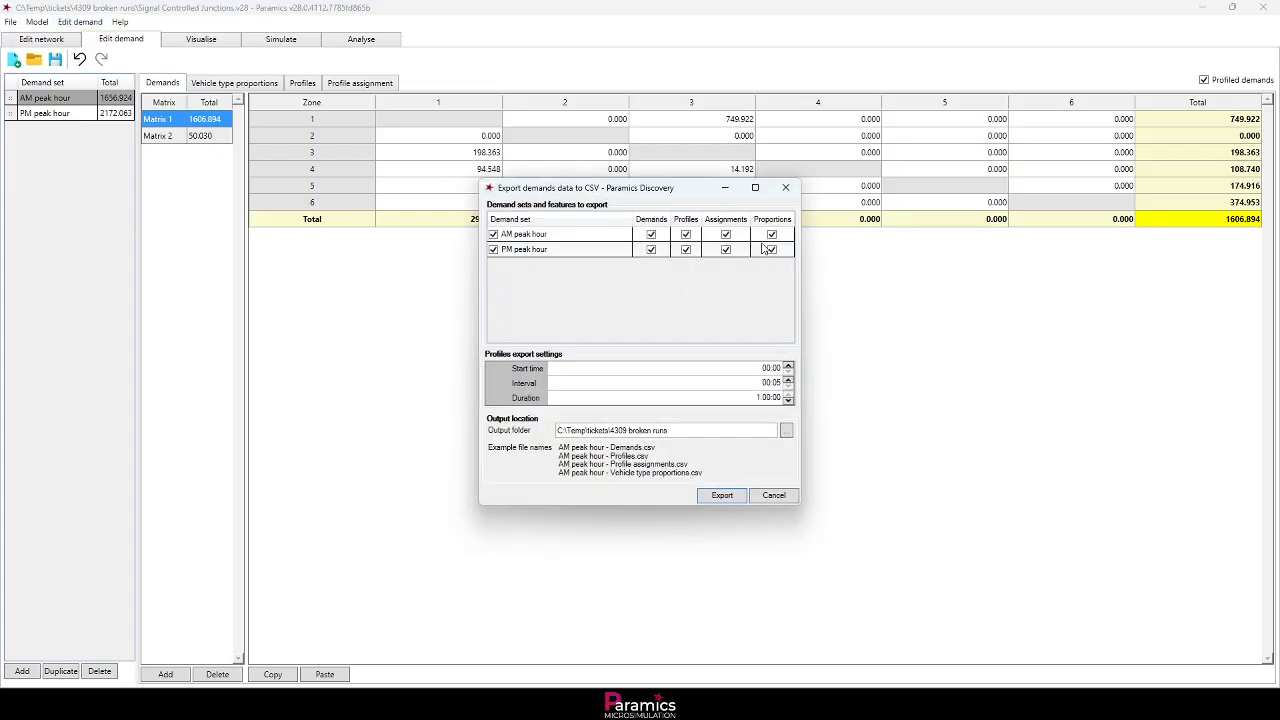
click(785, 187)
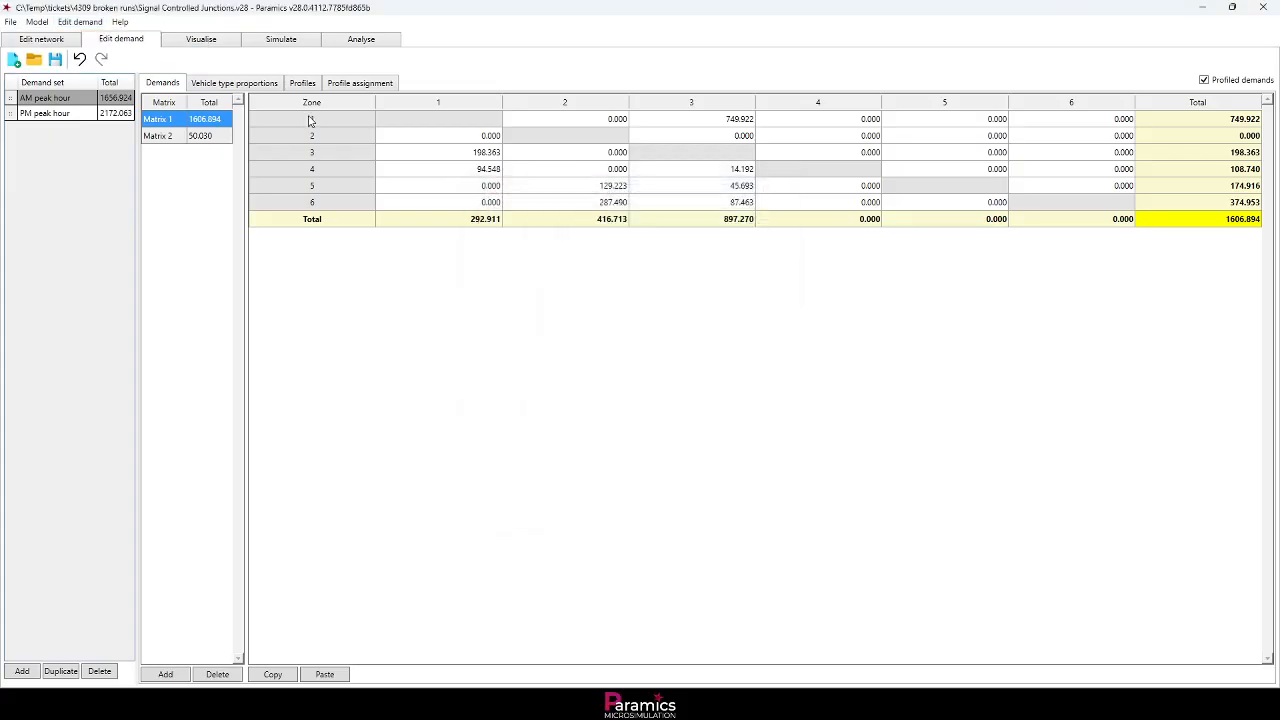
click(232, 86)
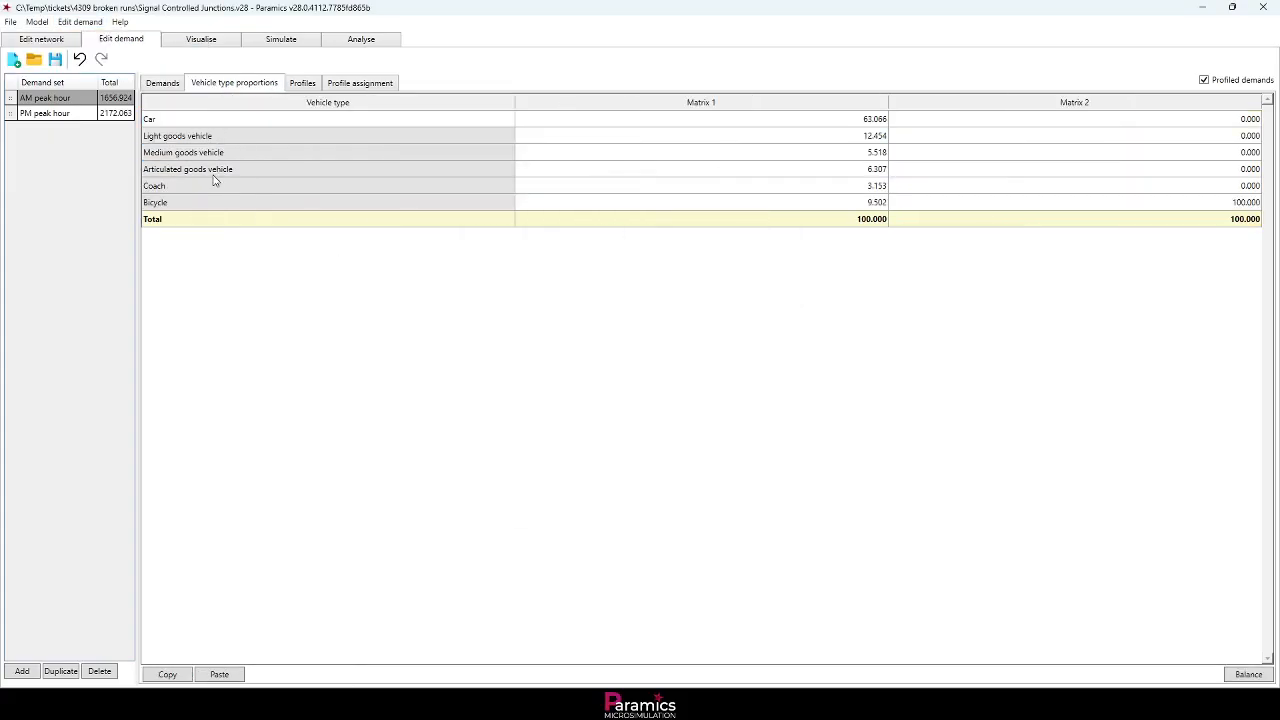
- Return to network editing and inspect the link categories list and its Urban 30mph properties
click(45, 41)
click(80, 21)
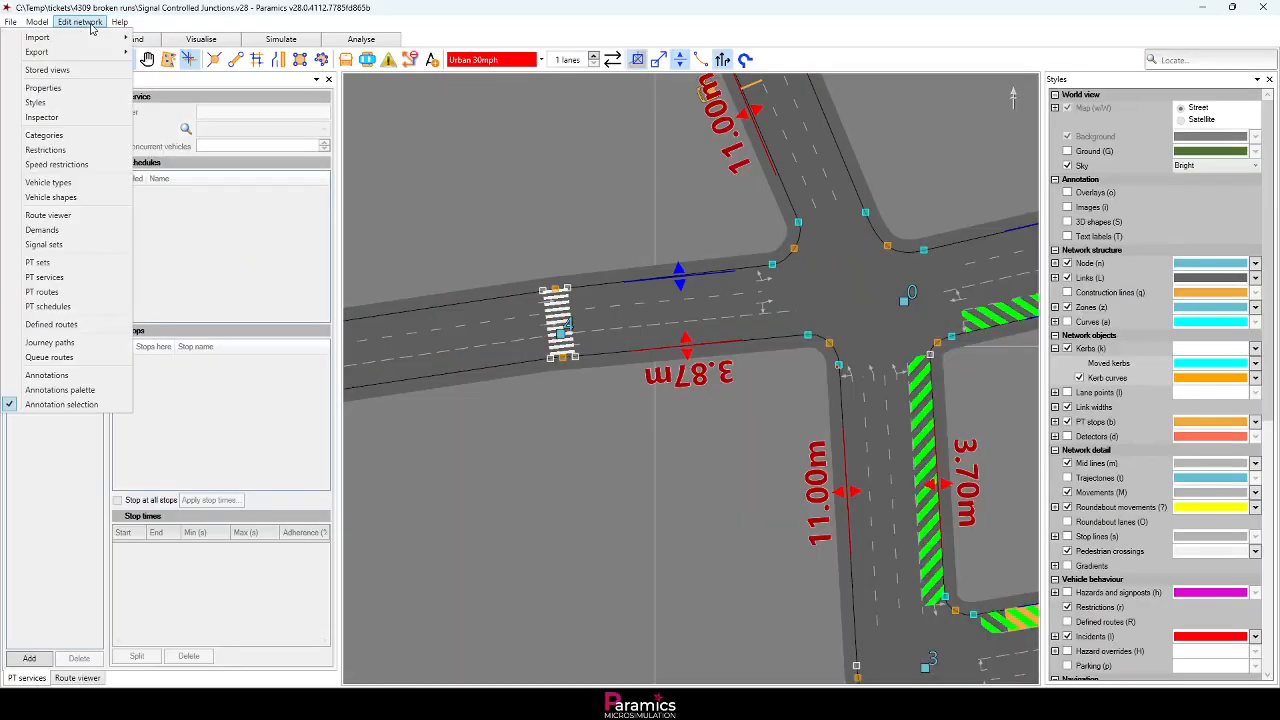
click(69, 139)
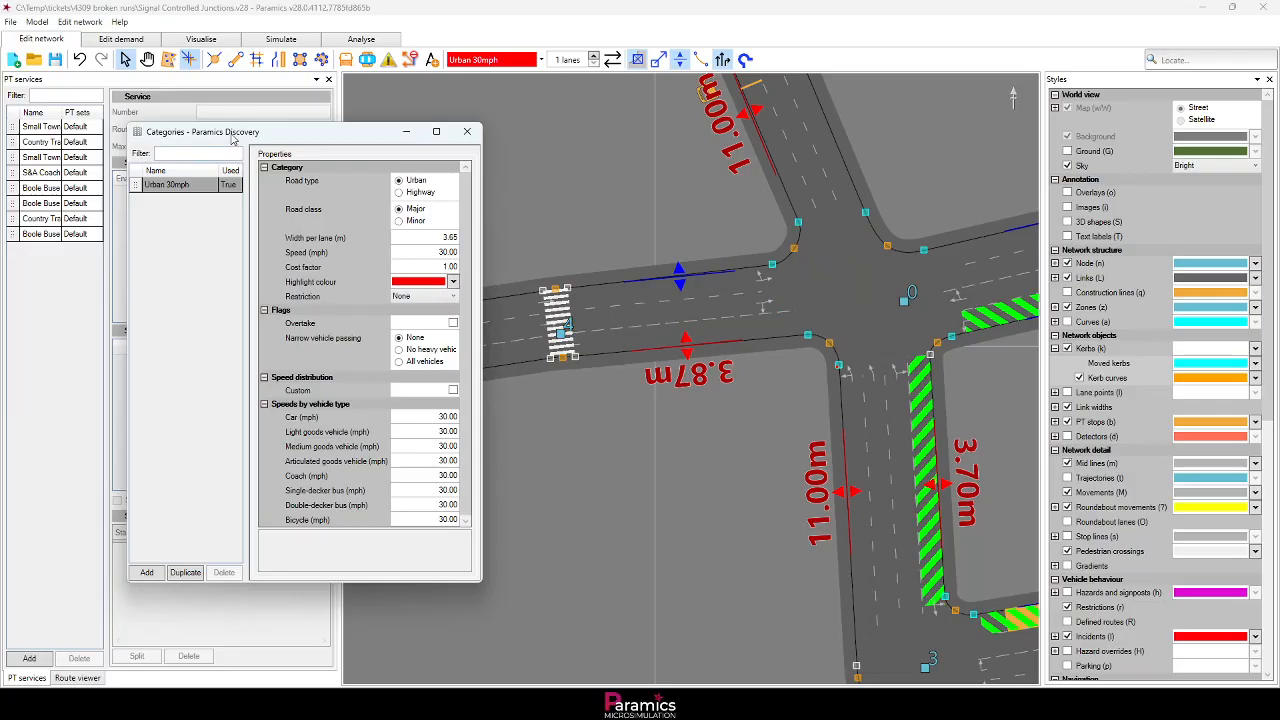
drag(208, 124, 428, 173)
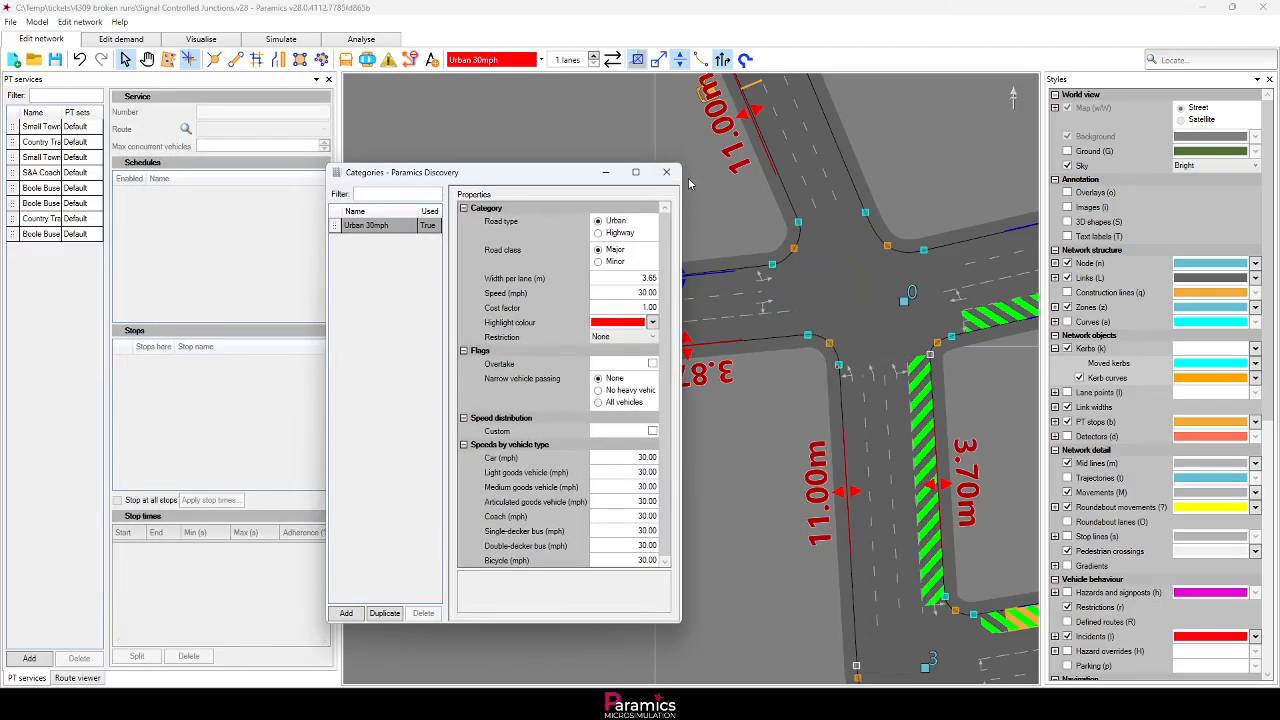
click(666, 172)
- Filter the PT services by "Small", view the matching services on the network, and clear the filter
click(62, 94)
text(Small)
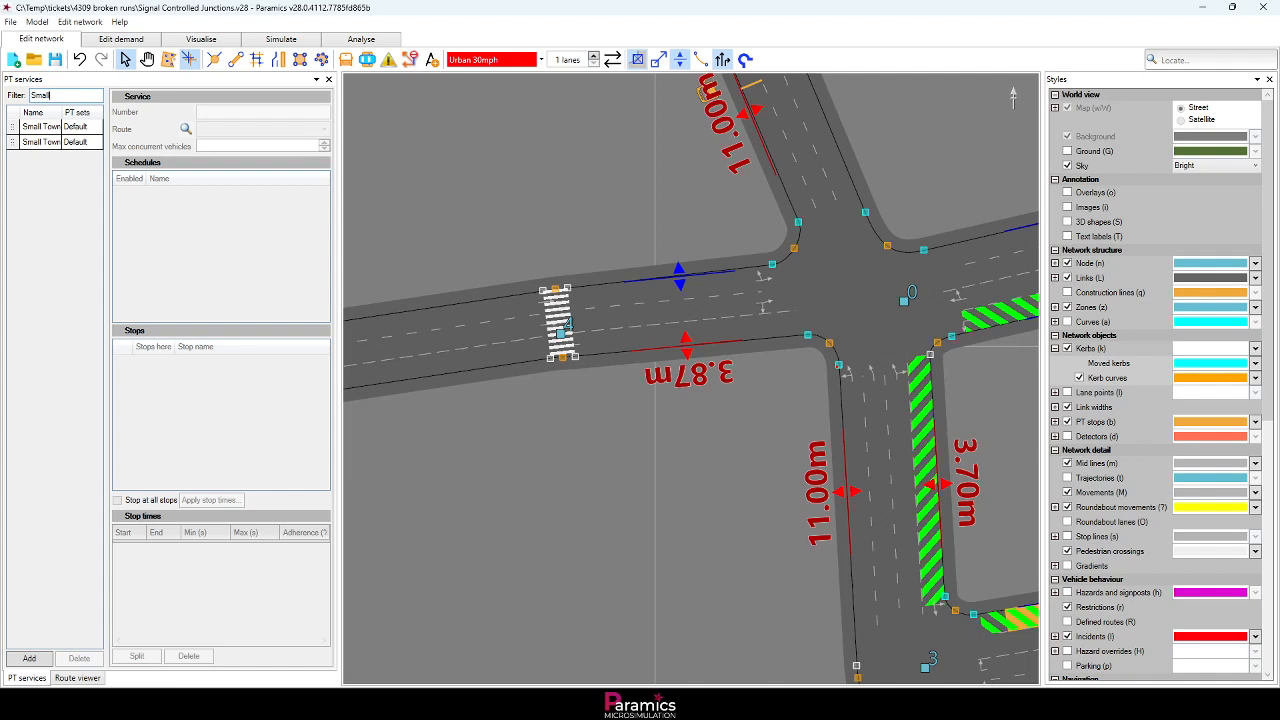
click(44, 131)
click(44, 146)
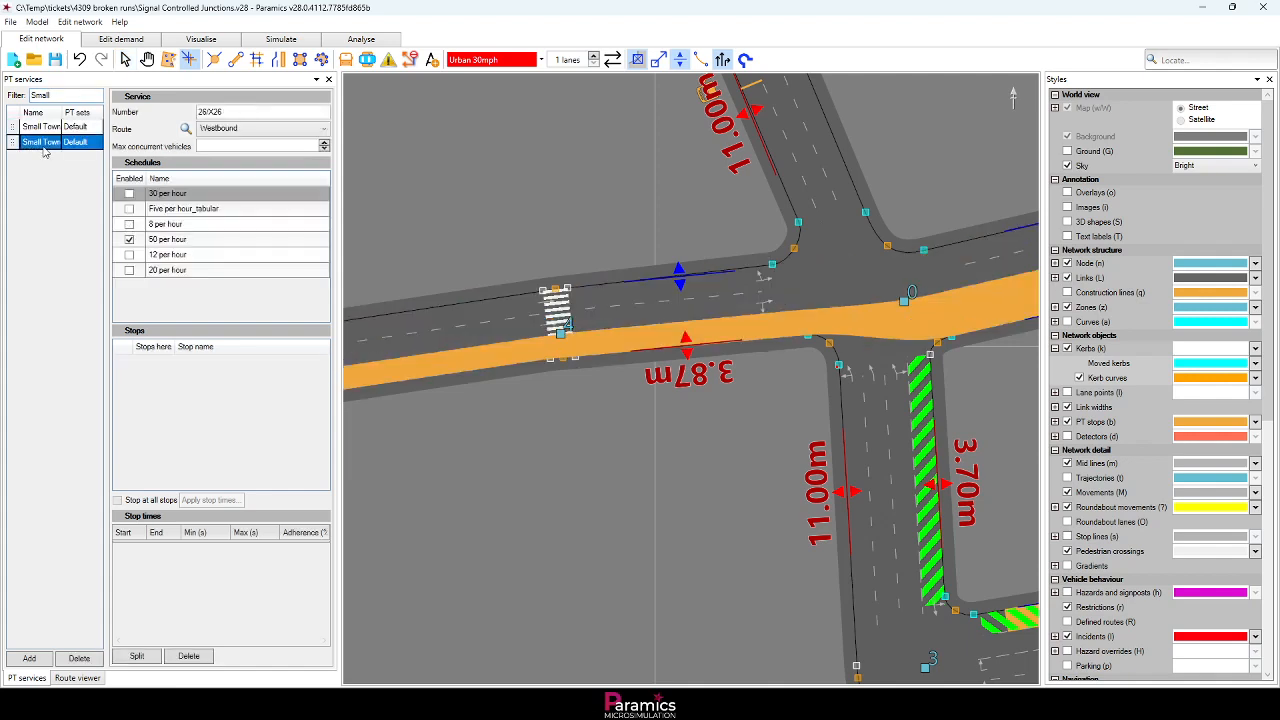
double_click(53, 95)
key(BackSpace)
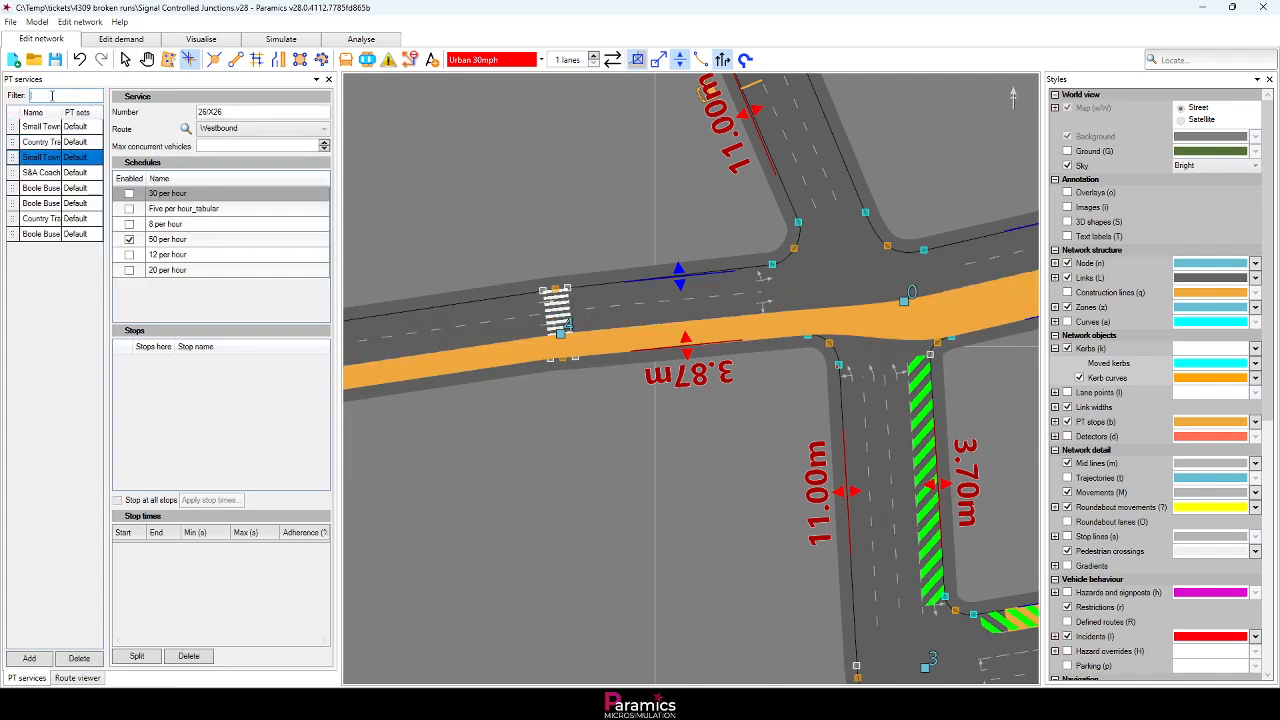
- Inspect the vehicle types list with its reordering handles and the purpose options of the Car type
click(79, 21)
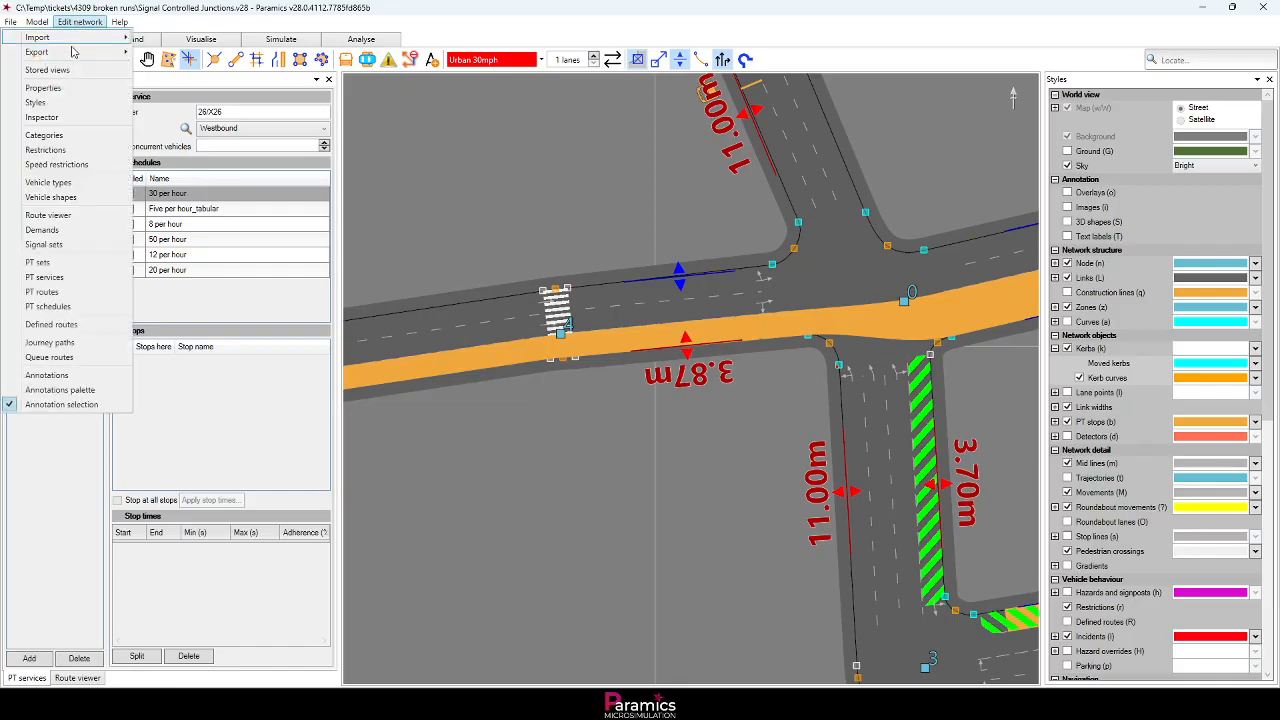
click(55, 182)
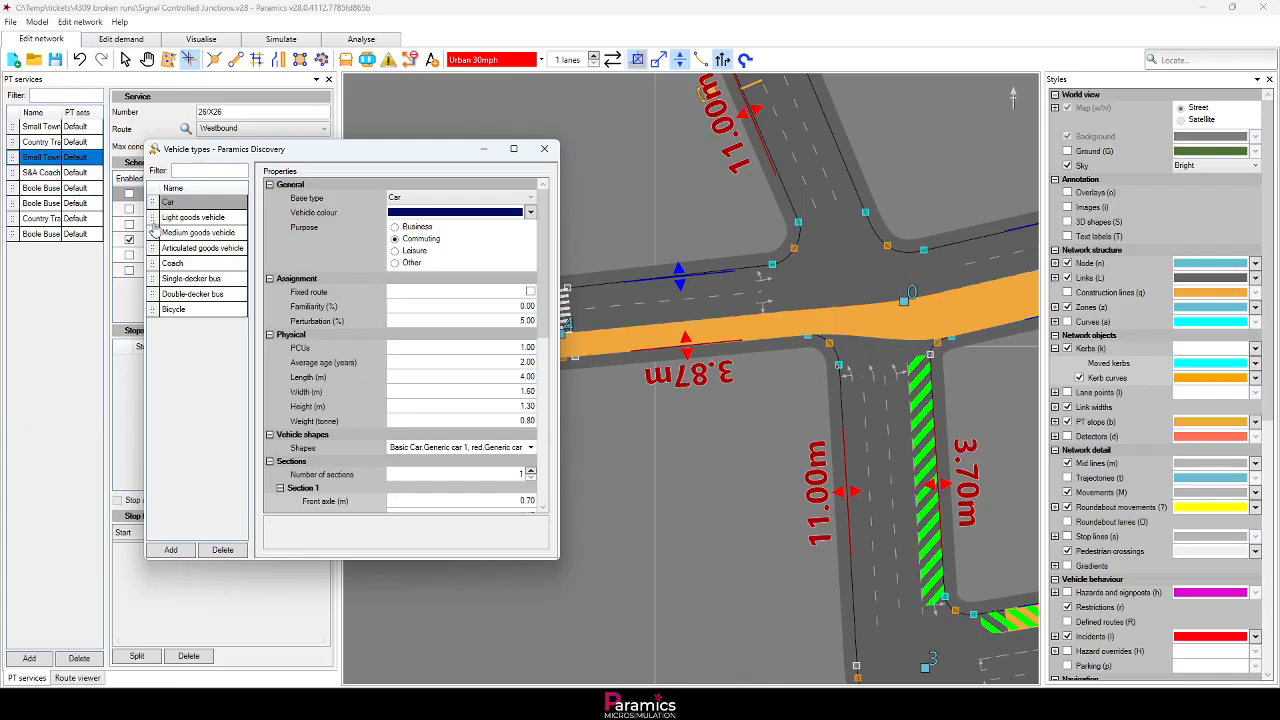
drag(152, 203, 153, 252)
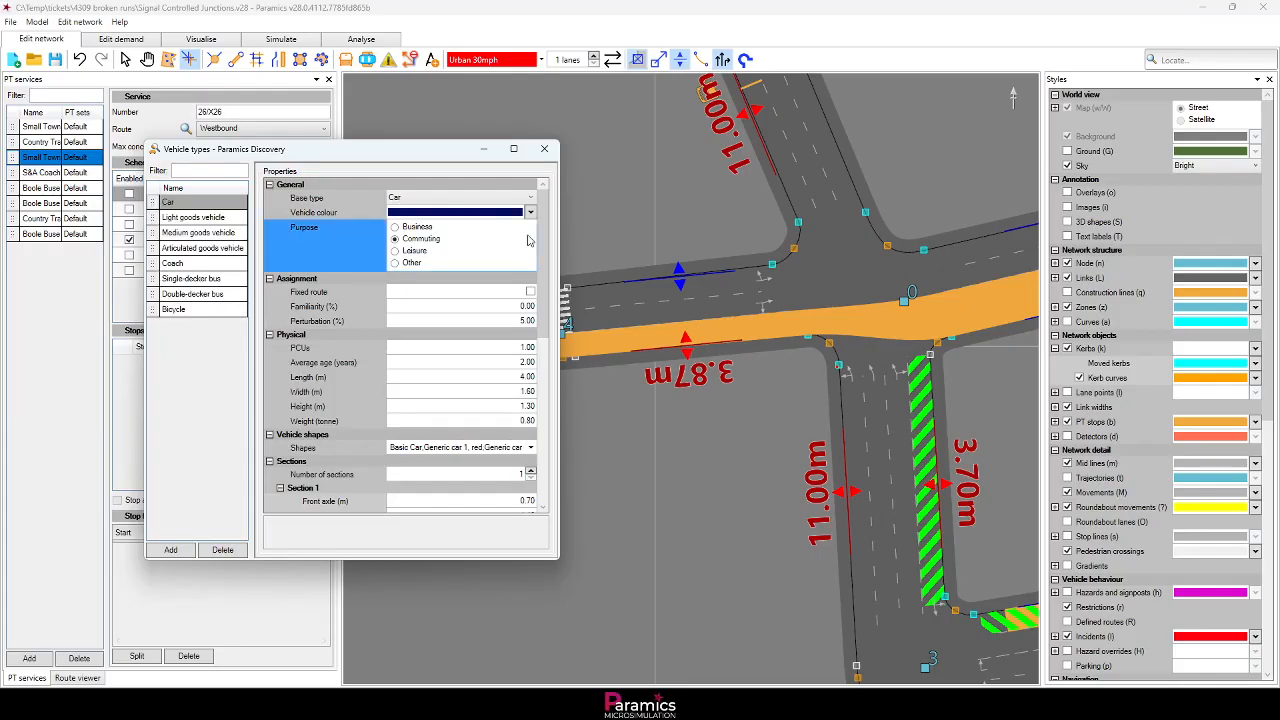
click(544, 148)
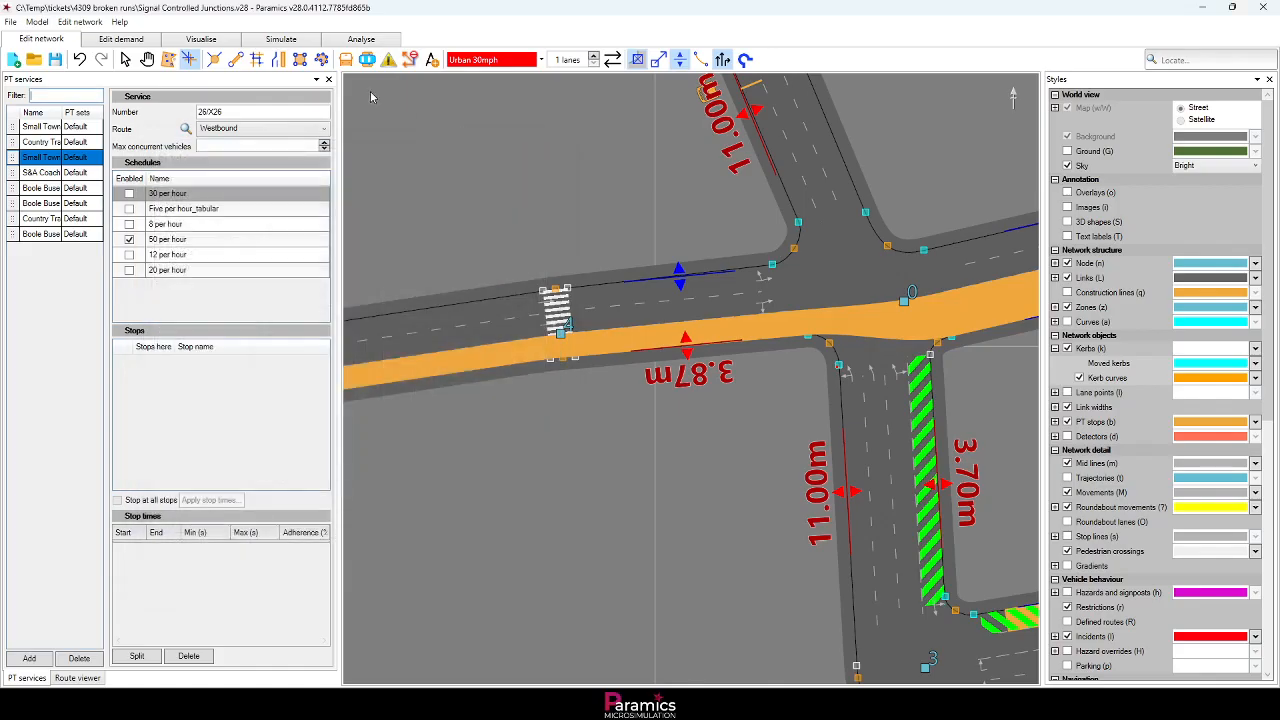
- Switch to demand editing and open the matrix estimation tool to view its input files and iteration controls
click(114, 39)
click(80, 22)
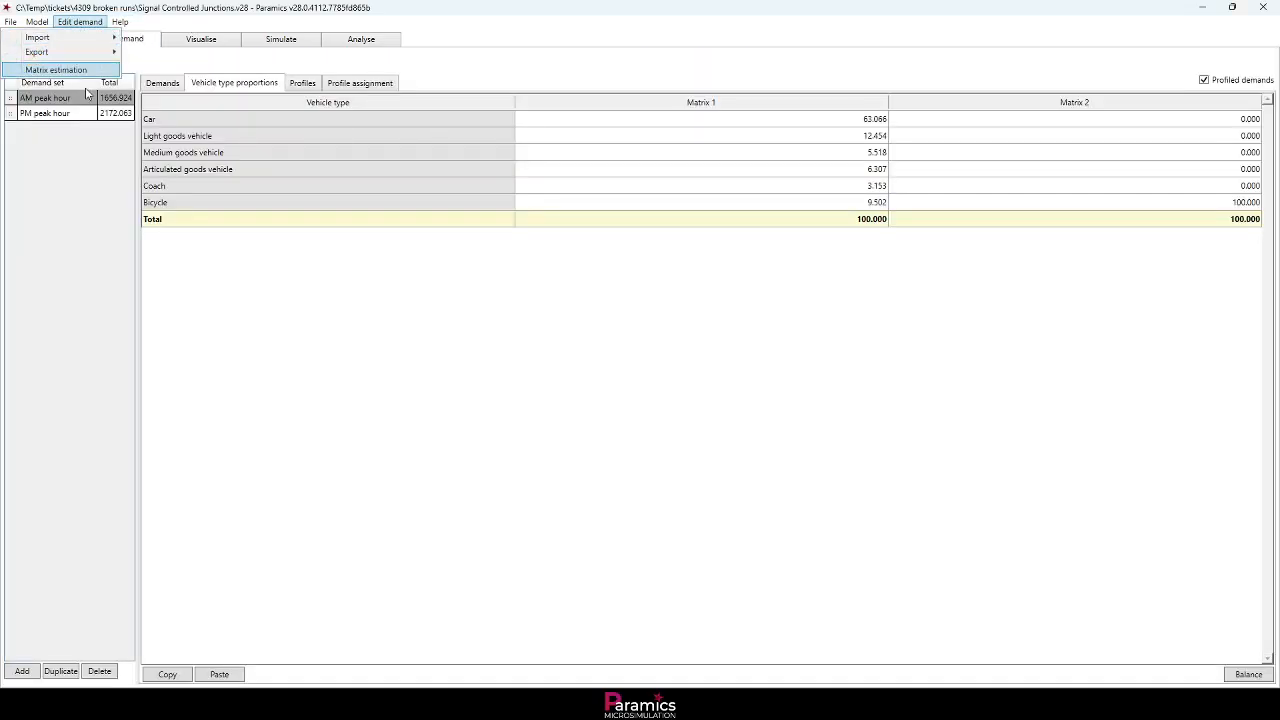
click(86, 70)
drag(354, 174, 454, 175)
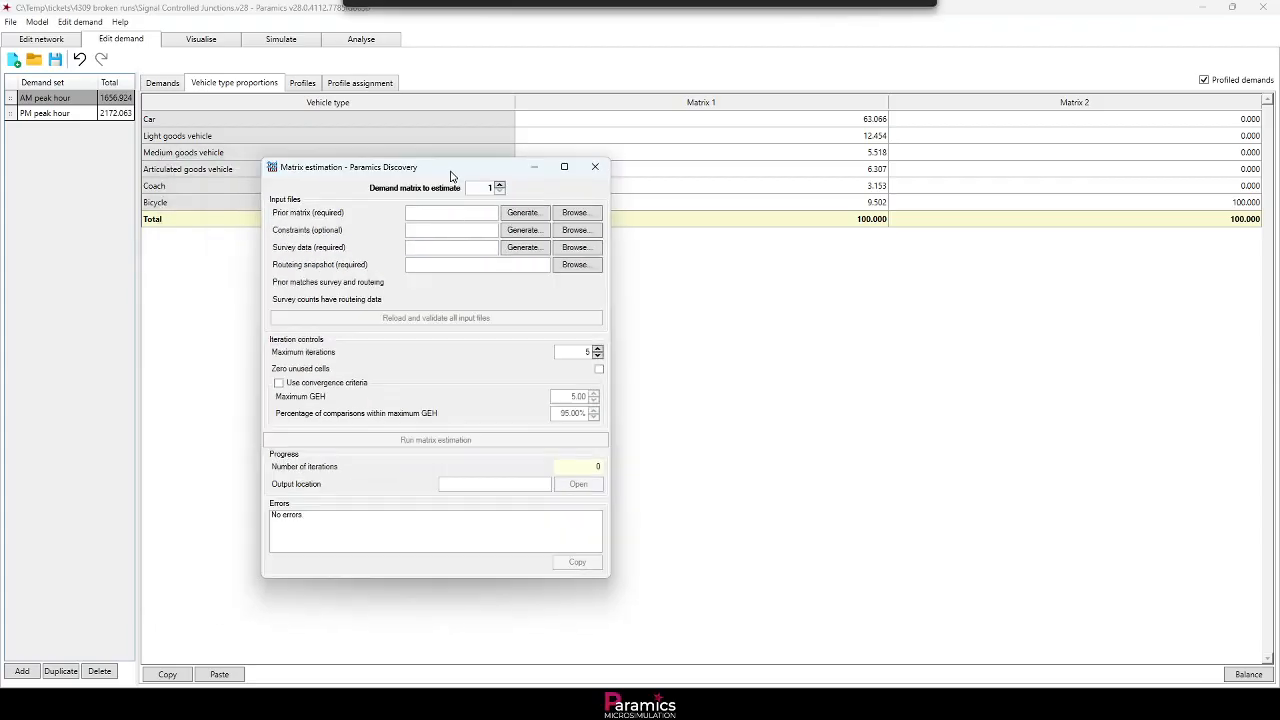